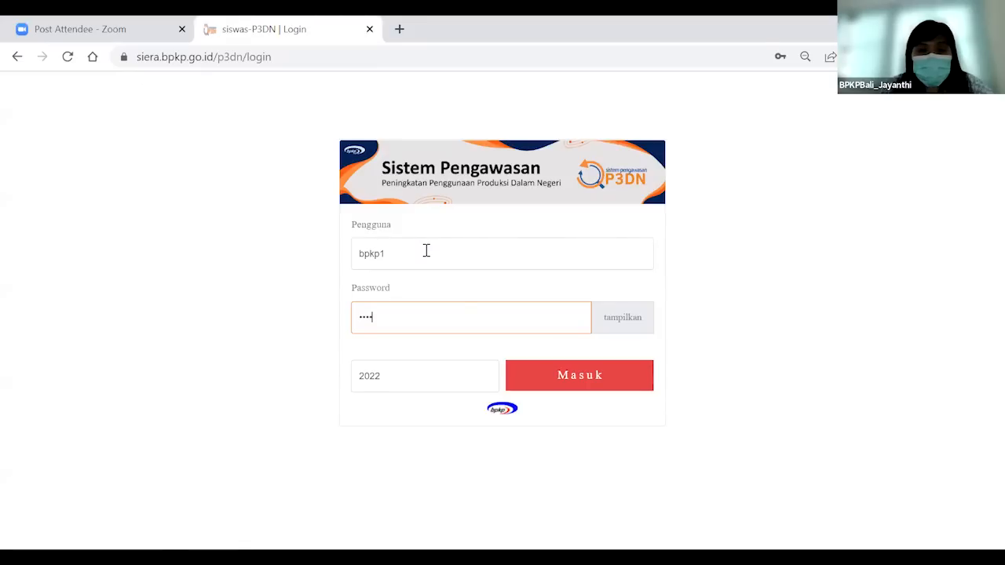
pyautogui.press('BackSpace')
pyautogui.press('BackSpace')
pyautogui.press('BackSpace')
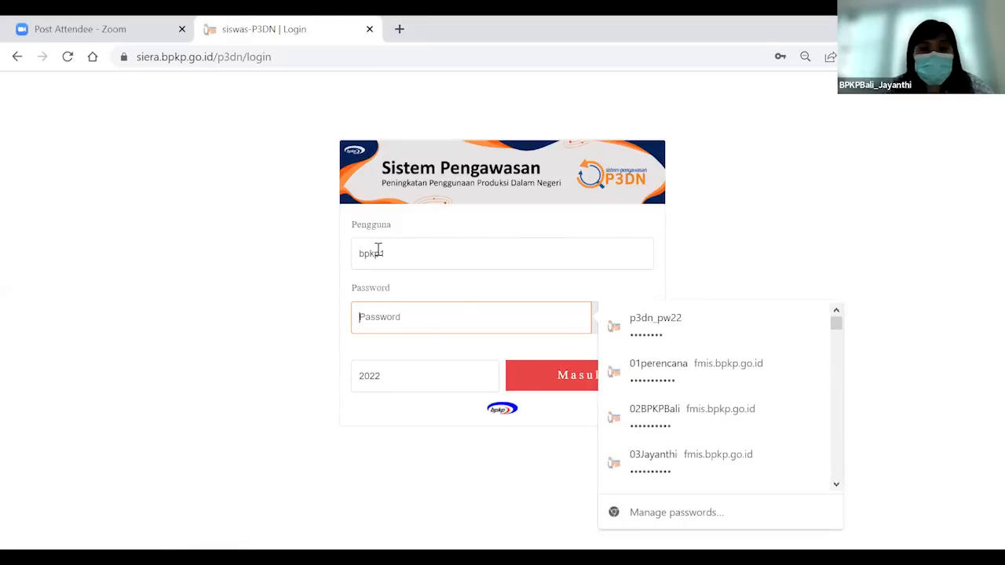
pyautogui.click(378, 248)
pyautogui.hotkey('ctrl', 'a')
pyautogui.press('BackSpace')
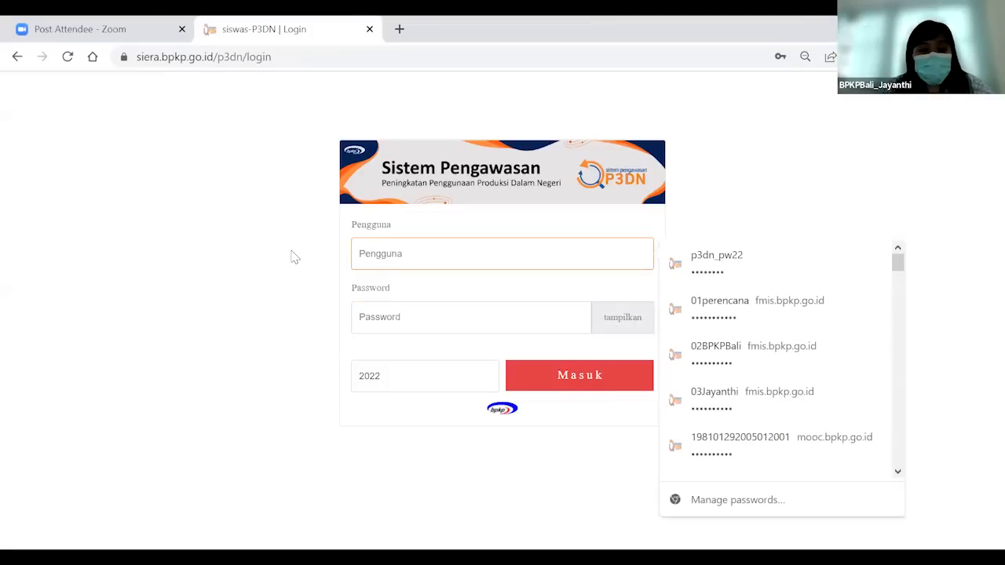
pyautogui.write('p3dn_')
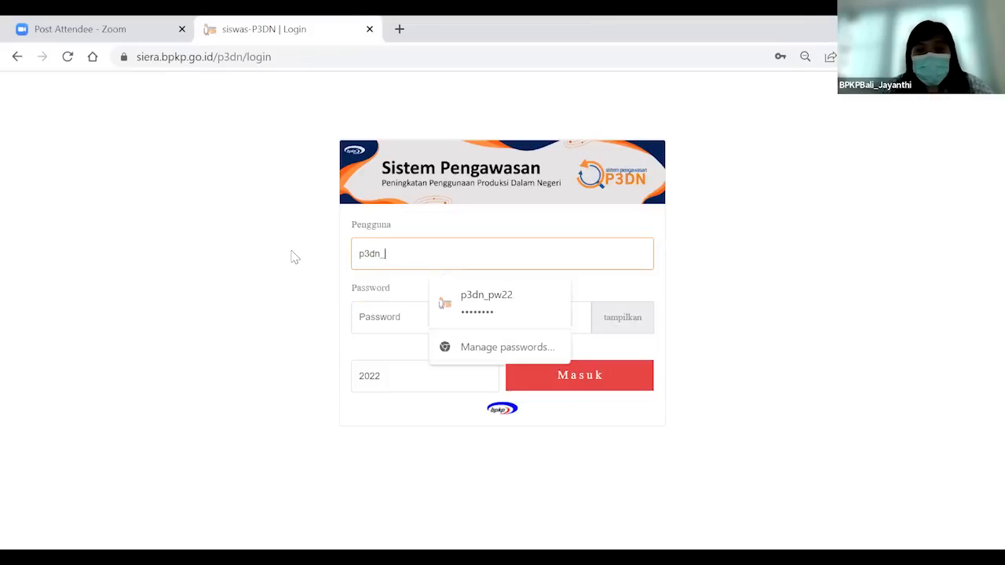
pyautogui.write('dink')
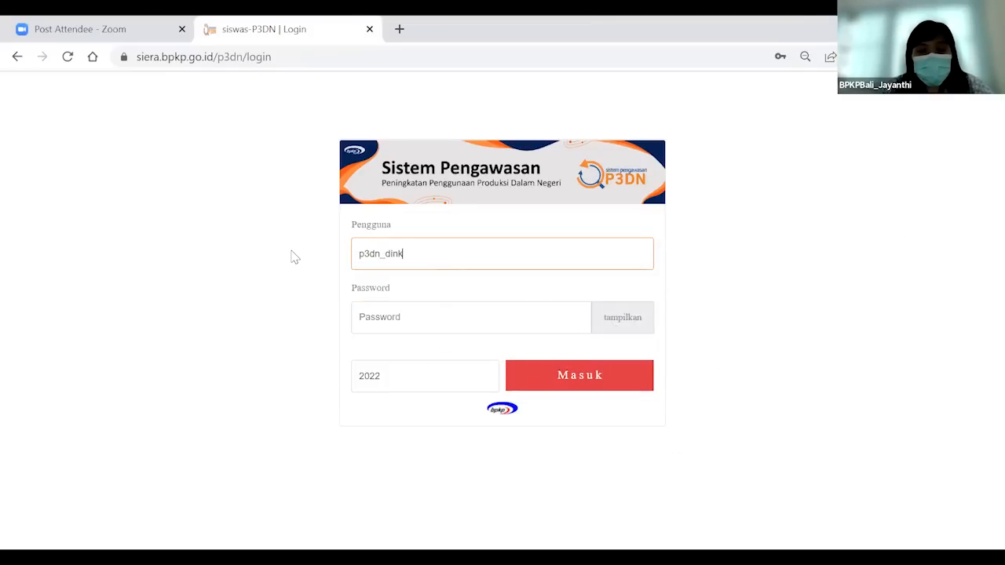
pyautogui.write('esbangli')
# Step: Enter the account password for p3dn_dinkesbangli and log in for the year 2022
pyautogui.click(403, 317)
pyautogui.write('••••••')
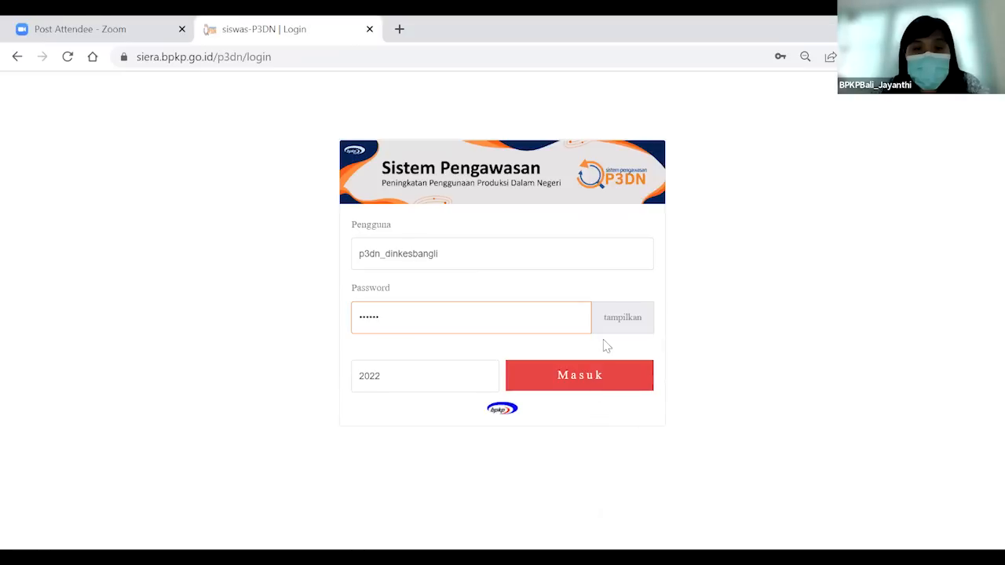
pyautogui.click(598, 378)
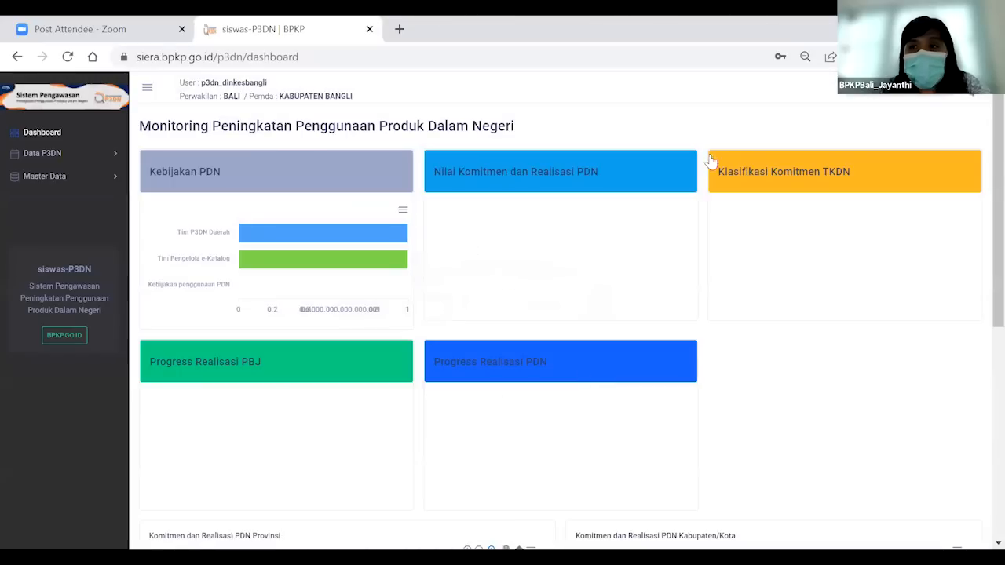
# Step: Log out and try to log in as bpkp1 with the account password
pyautogui.click(967, 90)
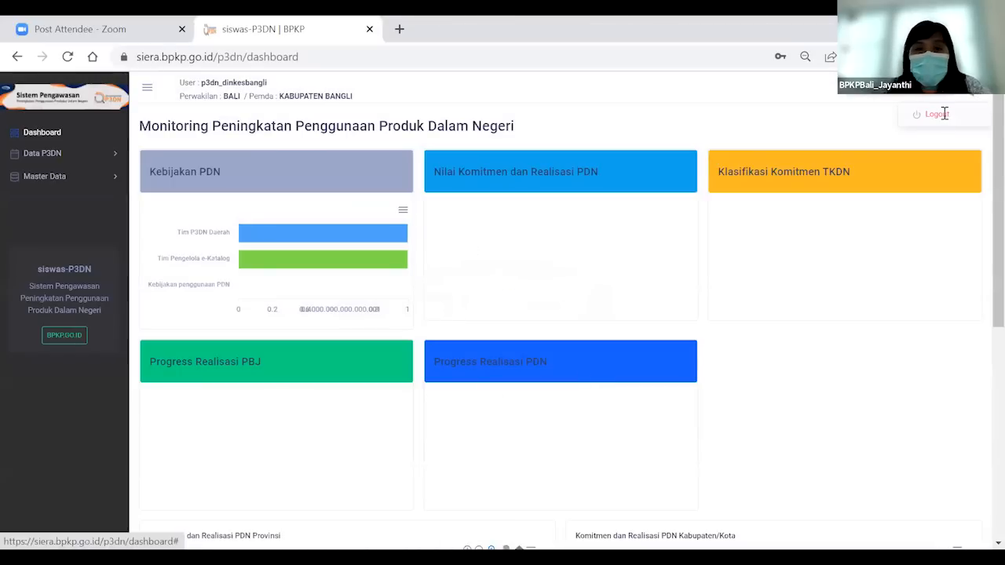
pyautogui.click(944, 114)
pyautogui.write('bpkp1')
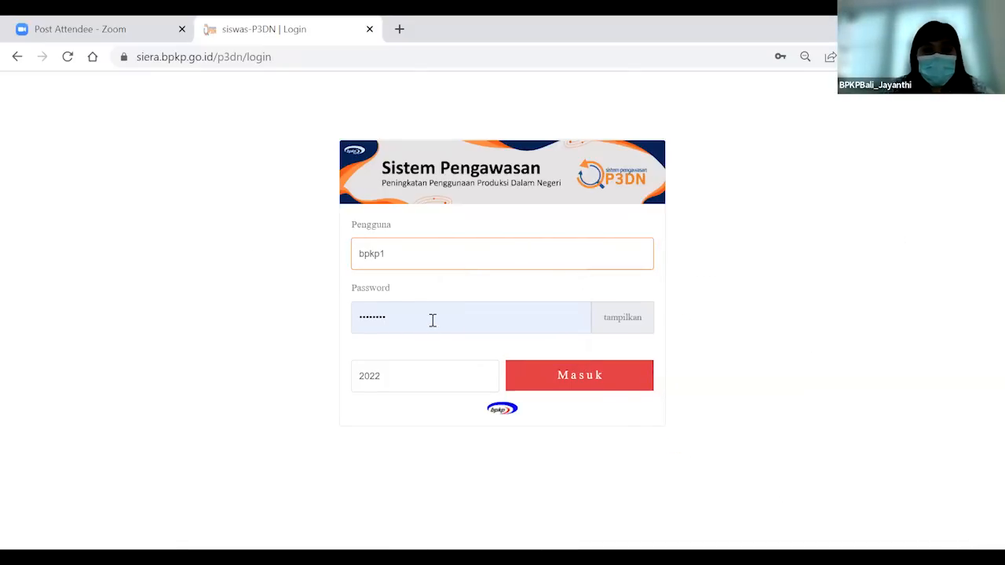
pyautogui.doubleClick(432, 321)
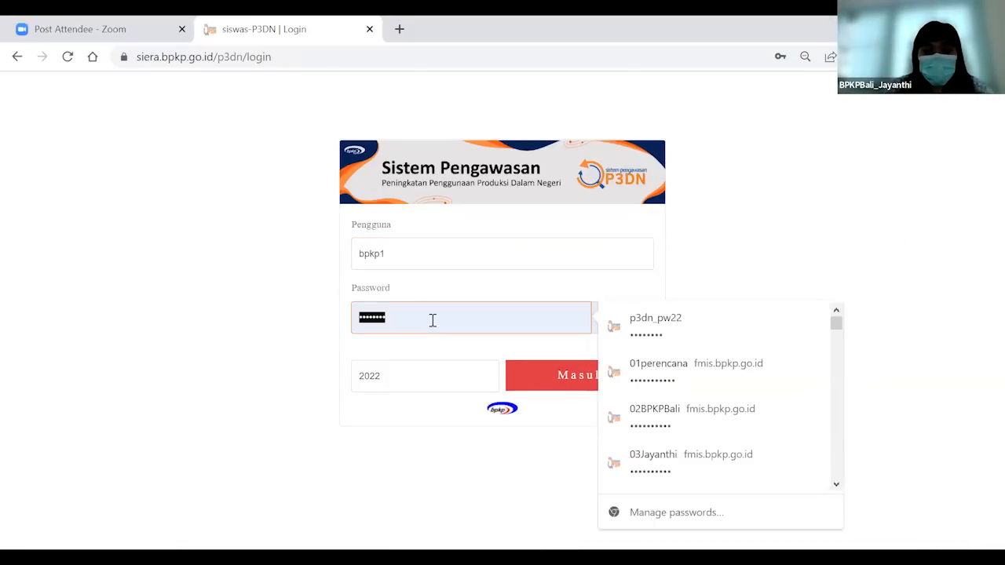
pyautogui.write('•••••')
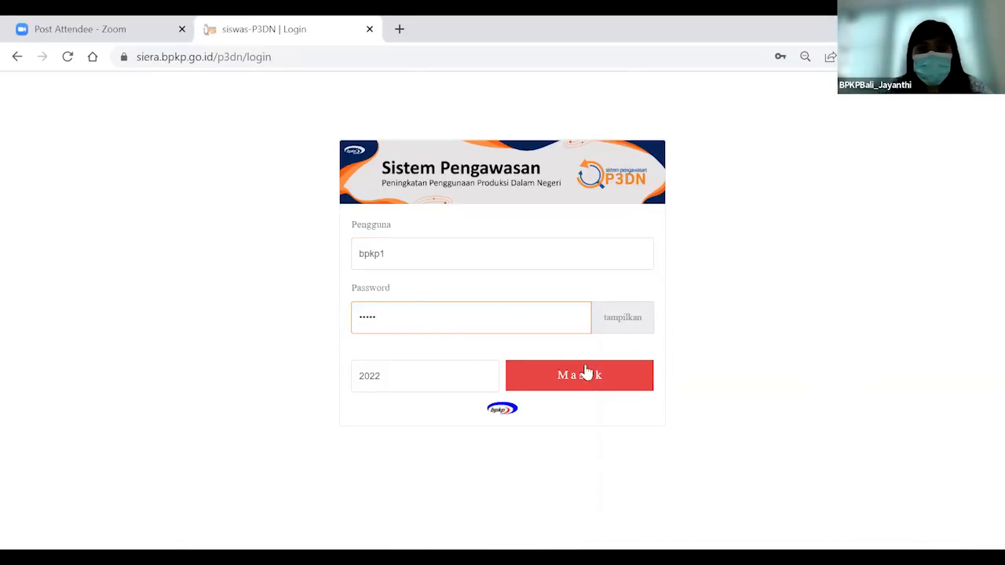
pyautogui.click(550, 383)
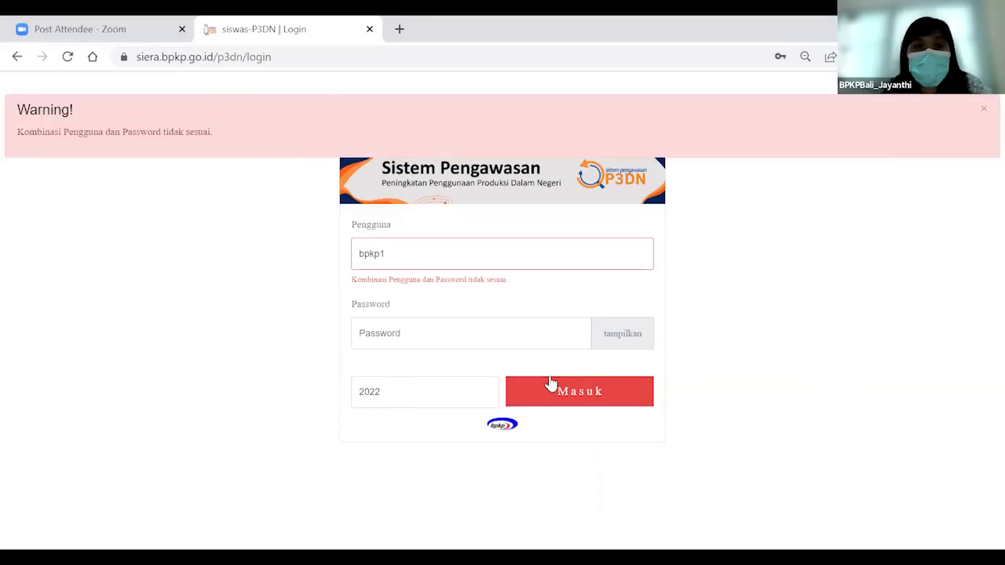
# Step: Re-enter the account password for bpkp1 and try the login again
pyautogui.click(420, 341)
pyautogui.write('••••••••')
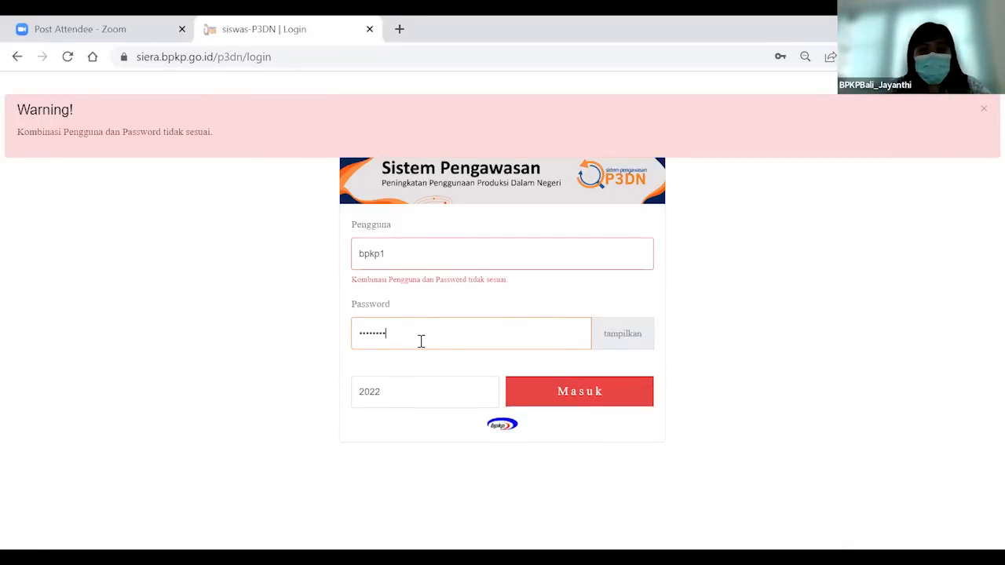
pyautogui.click(589, 404)
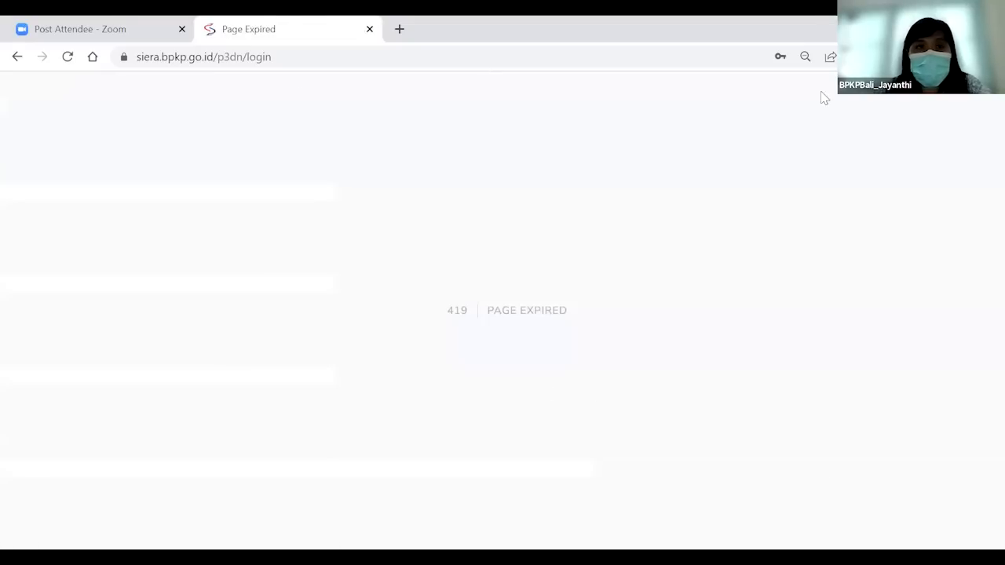
# Step: Close the expired page and open siera.bpkp.go.id/p3dn in a new browser tab
pyautogui.hotkey('ctrl', 'w')
pyautogui.hotkey('ctrl', 't')
pyautogui.write('si')
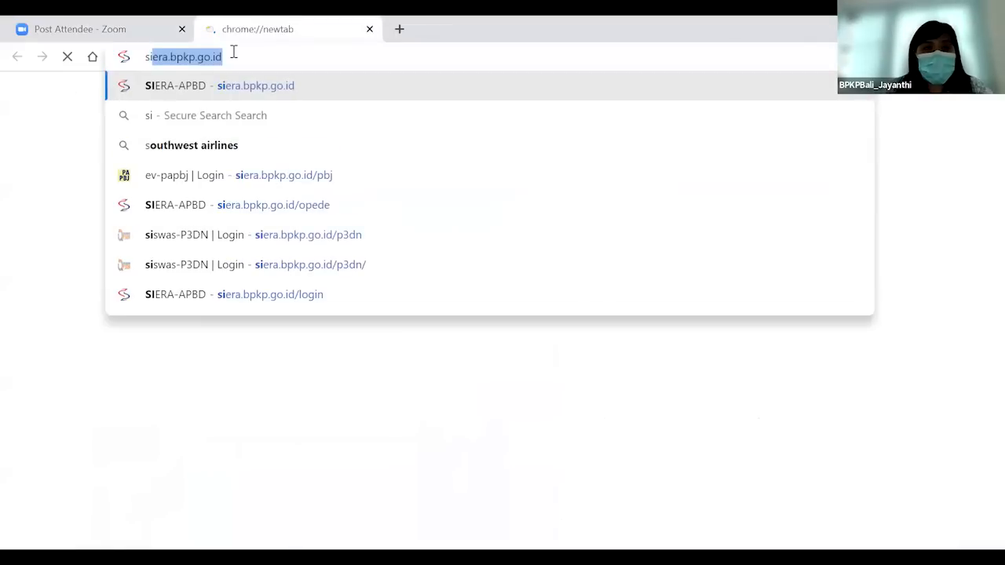
pyautogui.write('era')
pyautogui.press('Down')
pyautogui.press('Down')
pyautogui.press('Down')
pyautogui.press('Down')
pyautogui.press('Down')
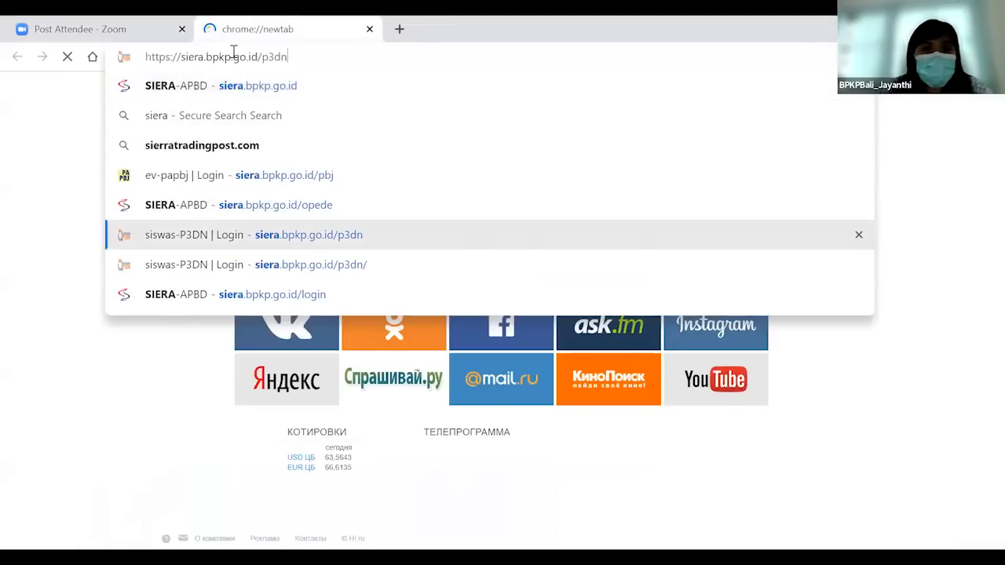
pyautogui.press('Return')
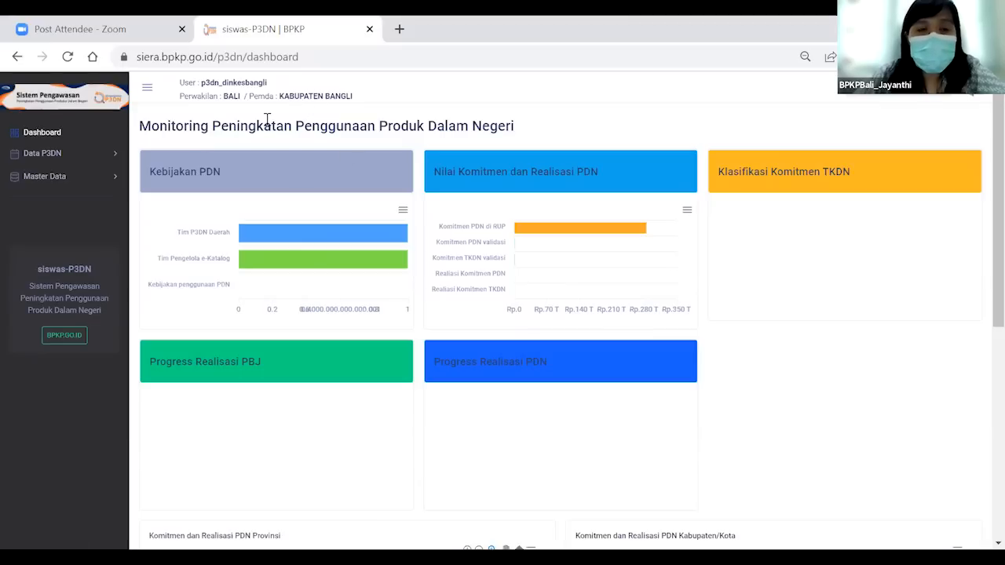
# Step: Open Validasi RUP under Data P3DN and load the RUP list for 51.06 KABUPATEN BANGLI, satker DINAS KESEHATAN
pyautogui.click(74, 157)
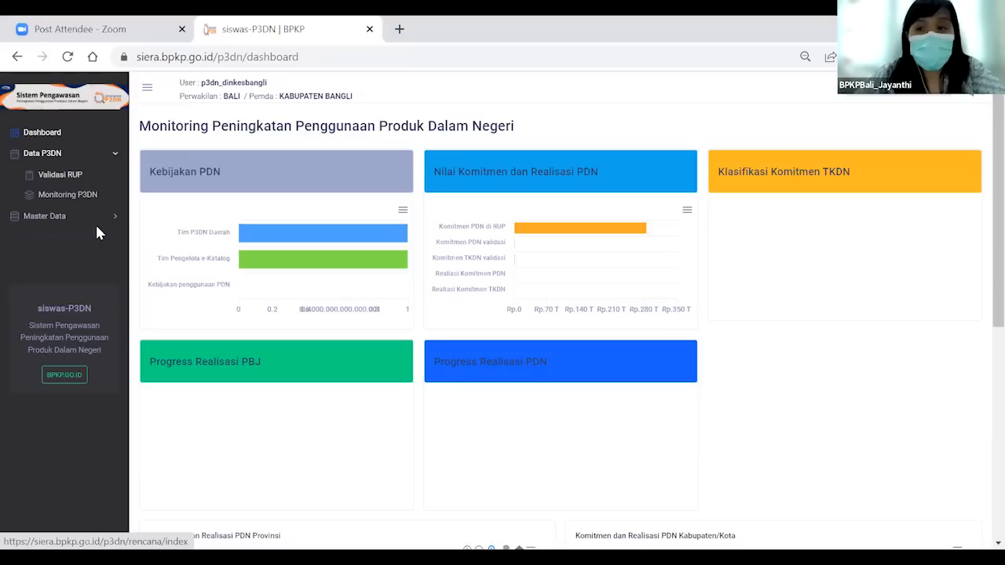
pyautogui.click(69, 182)
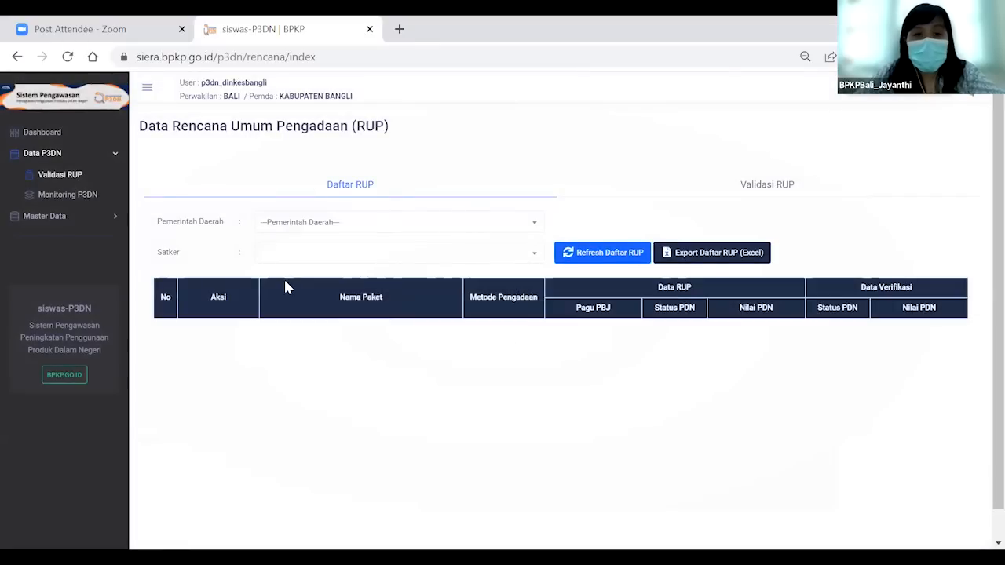
pyautogui.click(350, 229)
pyautogui.click(343, 284)
pyautogui.click(348, 262)
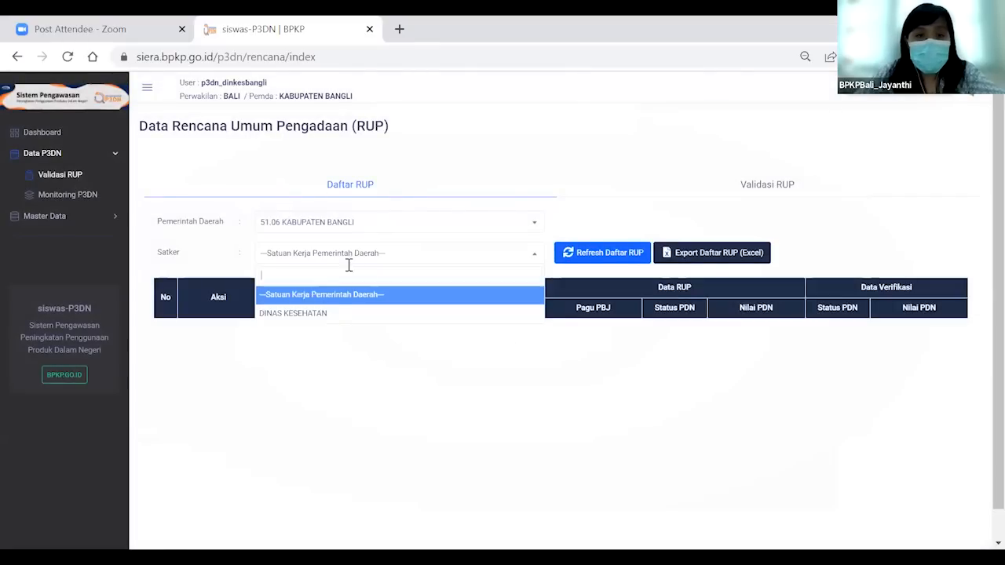
pyautogui.click(336, 317)
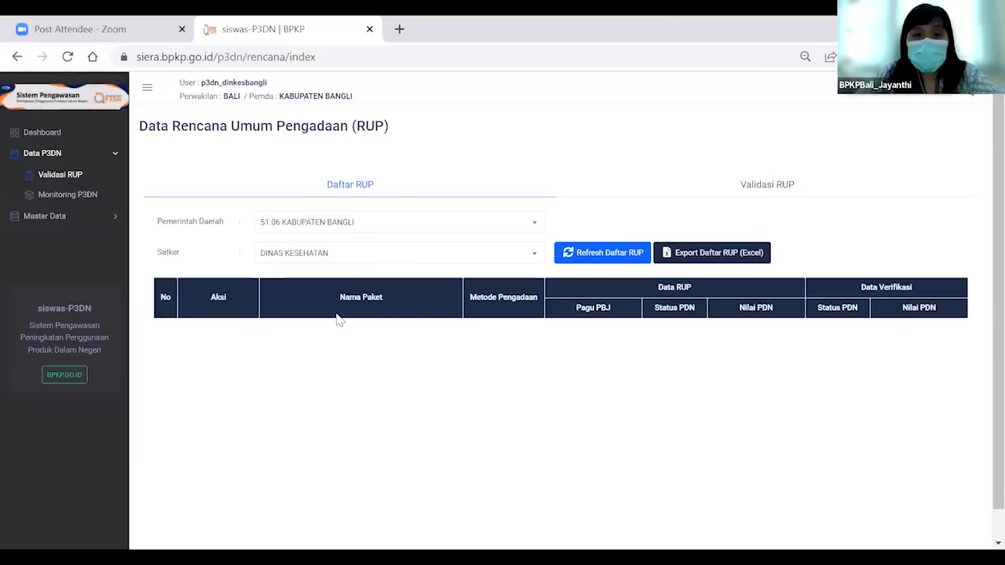
pyautogui.click(620, 253)
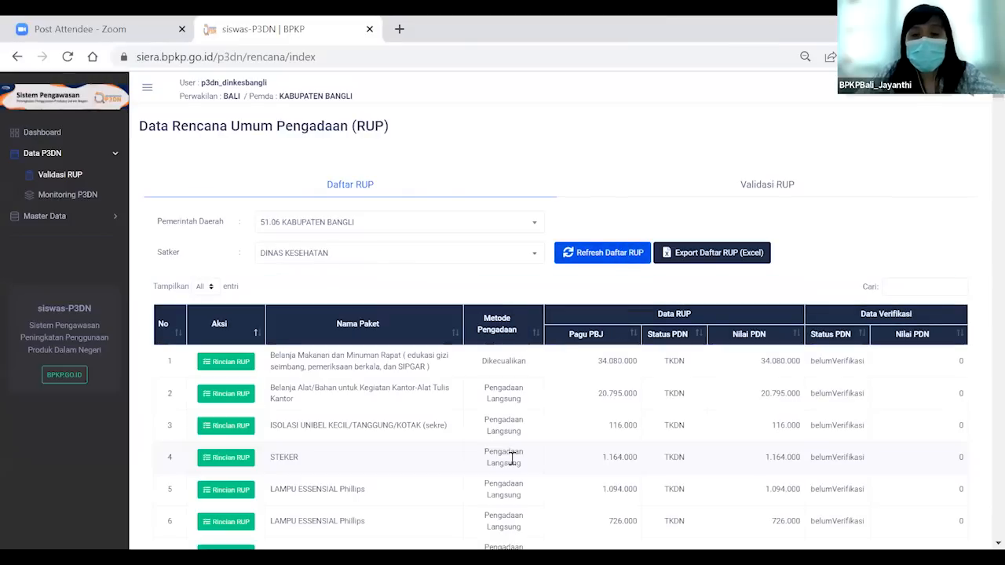
# Step: Look through the DINAS KESEHATAN packages in the RUP list and return to its beginning
pyautogui.scroll(-7, 479, 411)
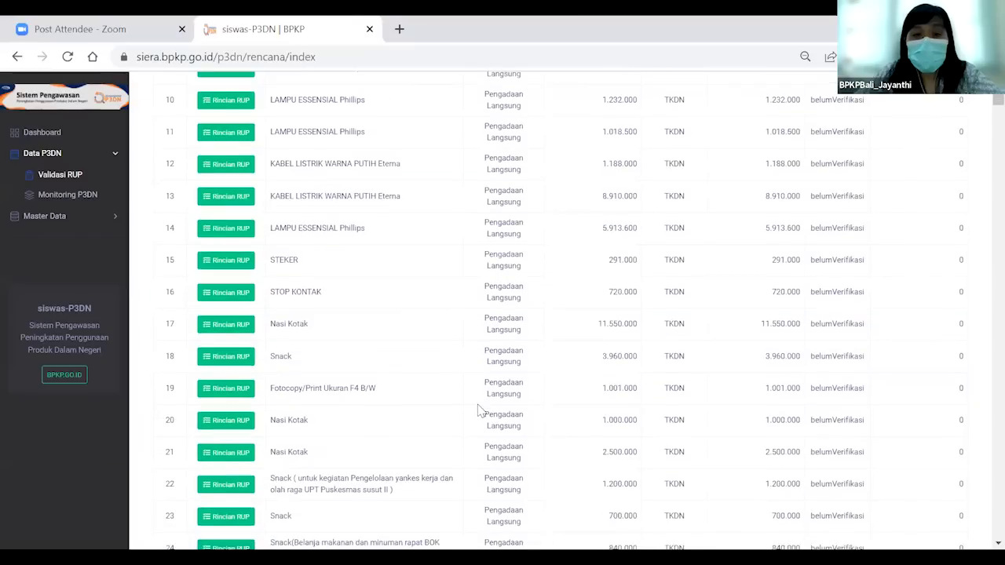
pyautogui.scroll(-14, 479, 410)
pyautogui.scroll(-20, 479, 410)
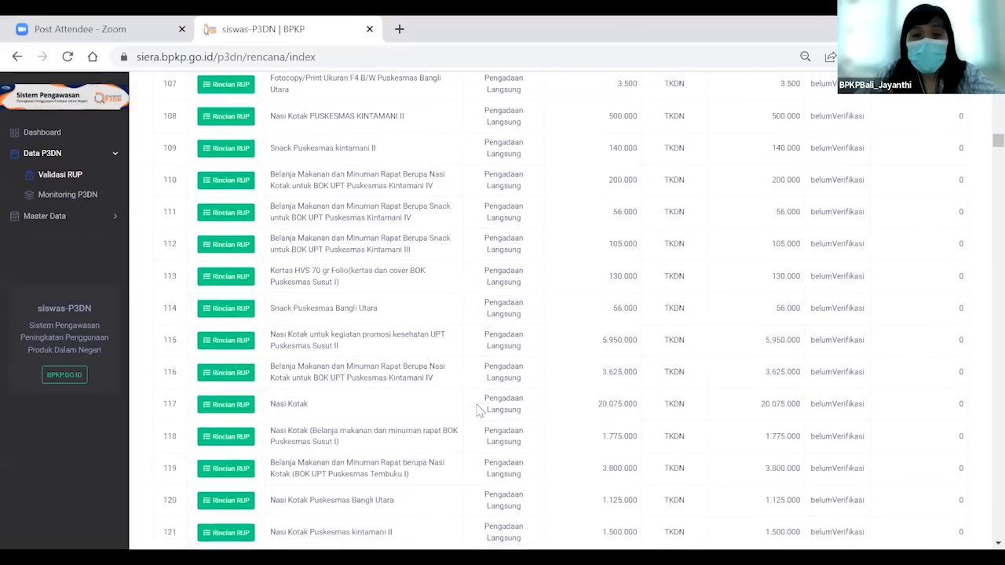
pyautogui.scroll(2, 479, 411)
pyautogui.scroll(5, 480, 410)
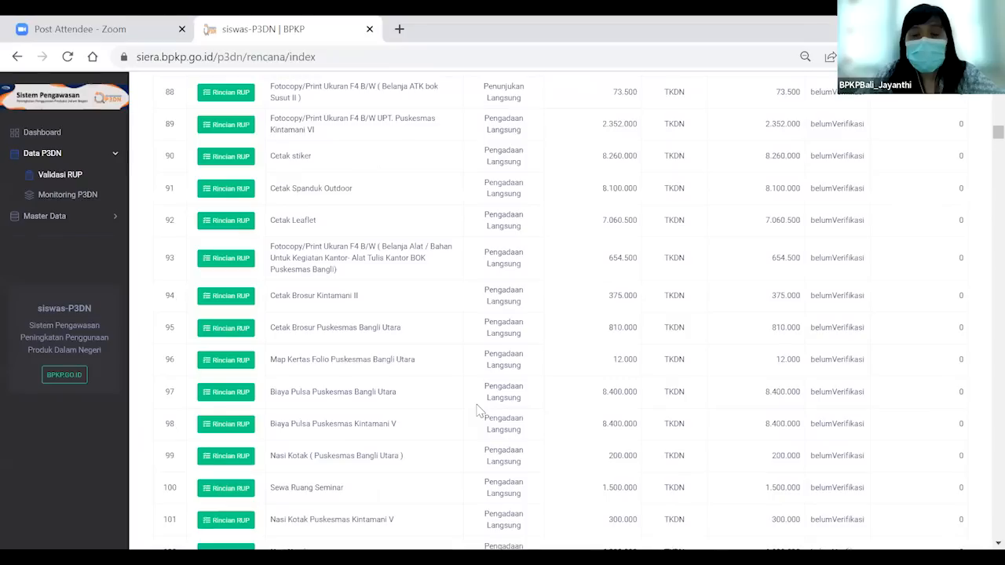
pyautogui.scroll(20, 480, 410)
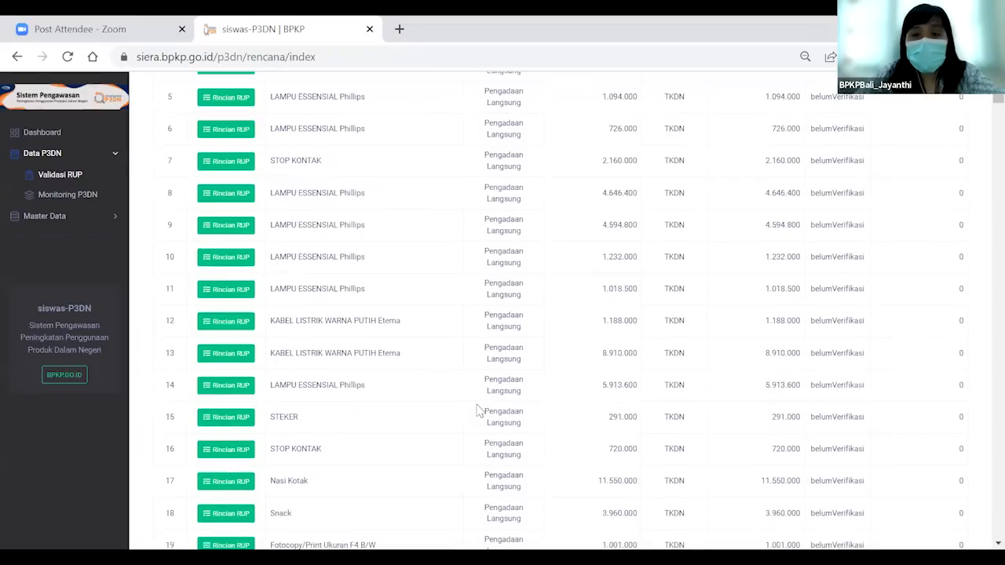
pyautogui.scroll(5, 479, 411)
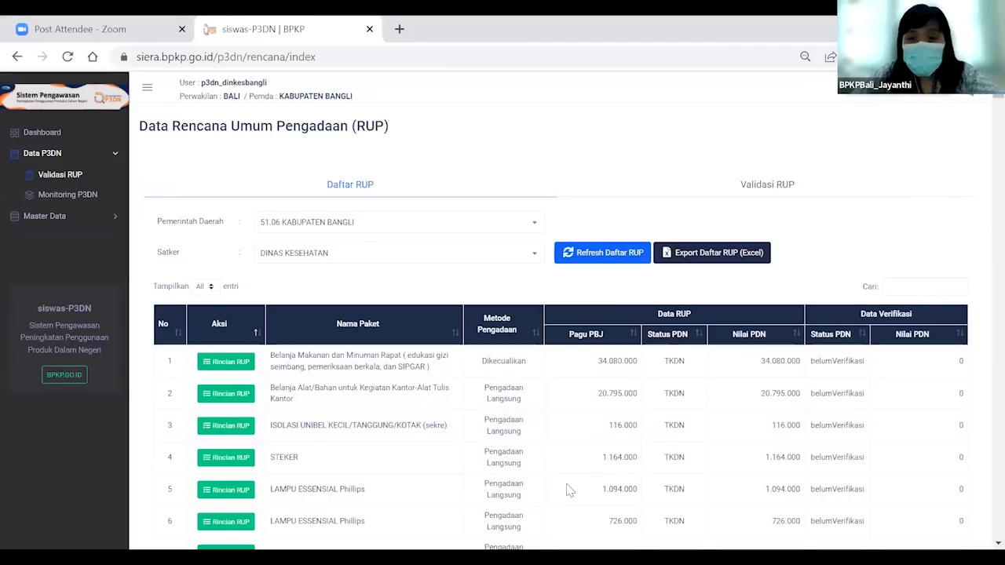
# Step: Open the RUP details of the STEKER package in row 4 and review its package data
pyautogui.scroll(-1, 570, 490)
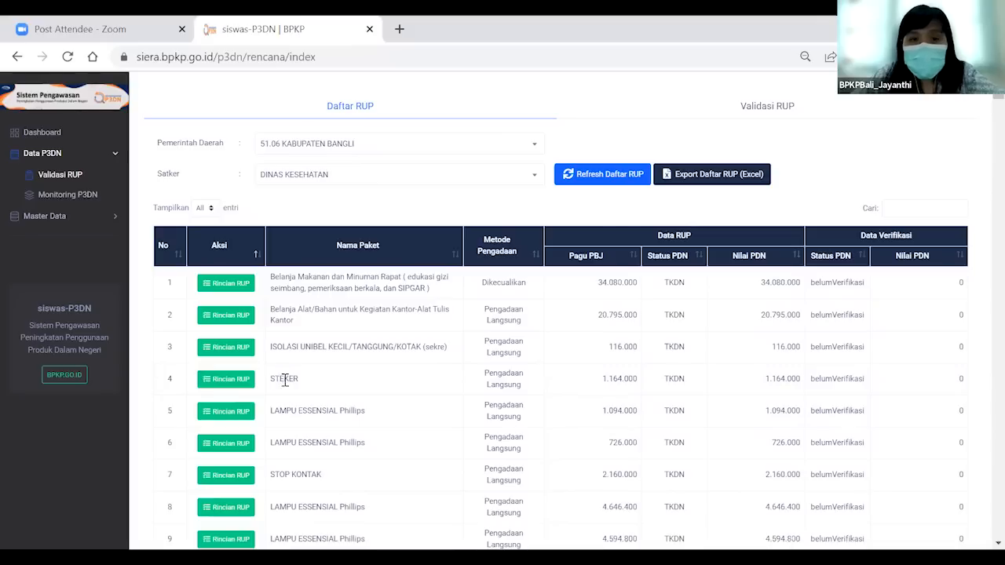
pyautogui.click(225, 382)
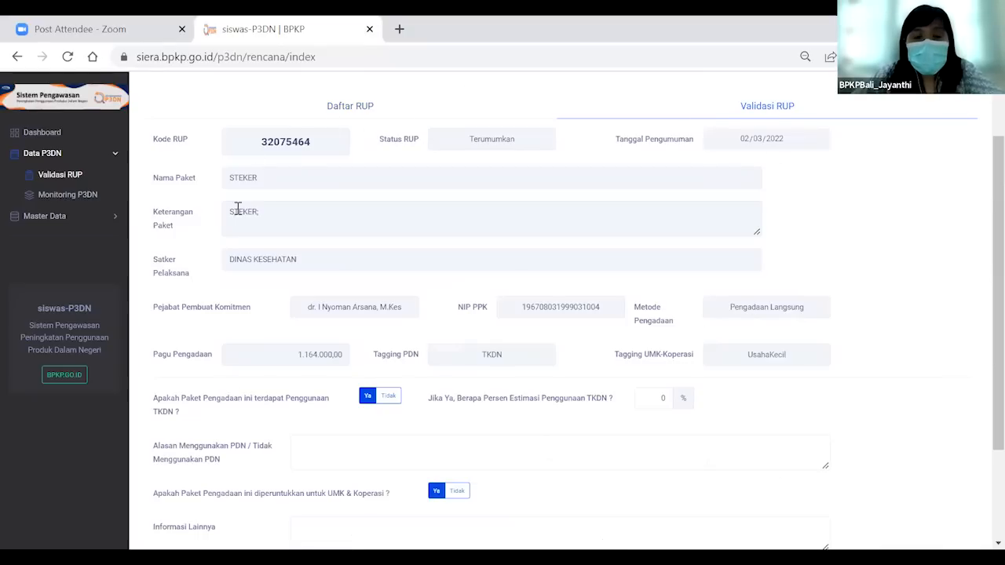
pyautogui.scroll(-1, 244, 343)
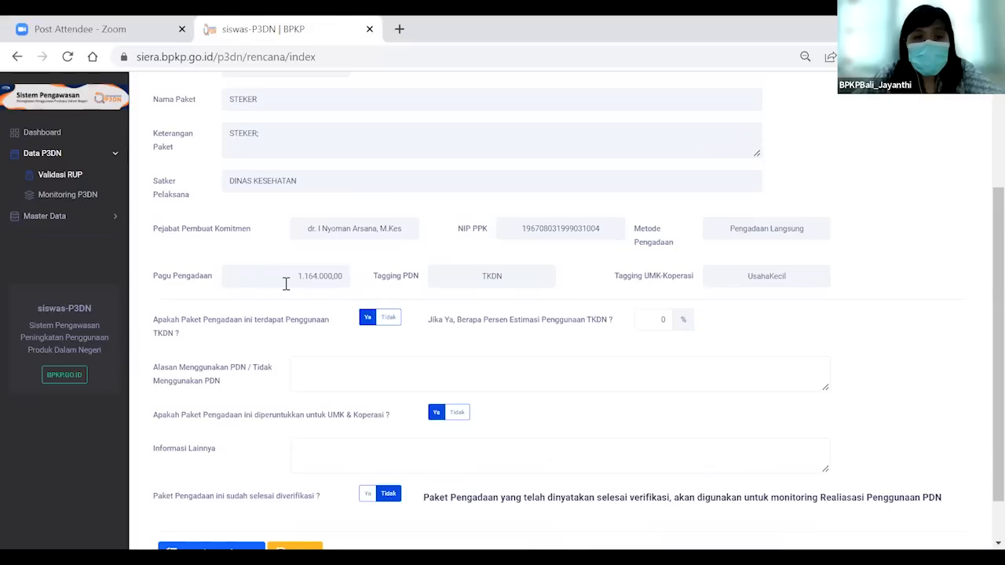
pyautogui.scroll(2, 314, 202)
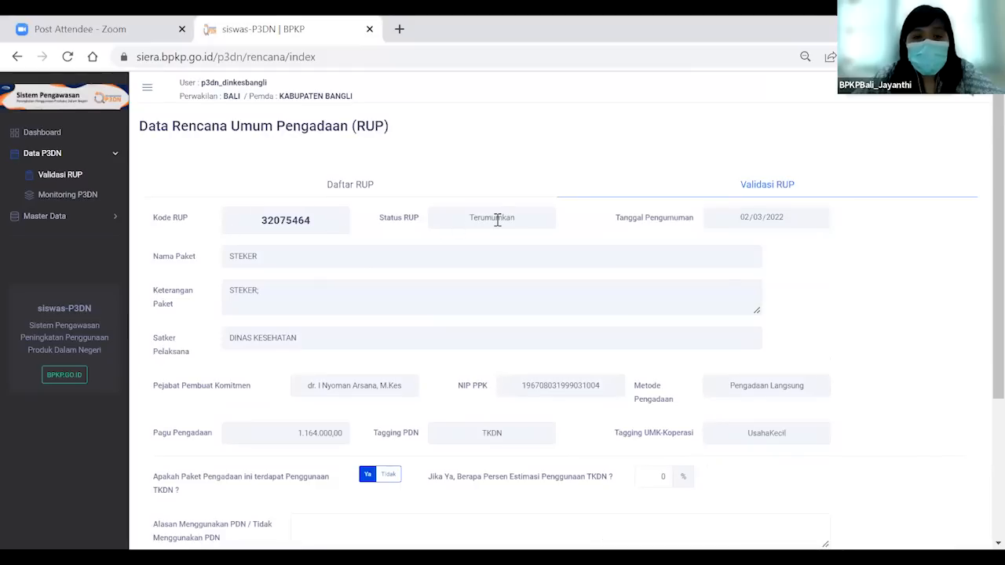
pyautogui.scroll(-1, 498, 220)
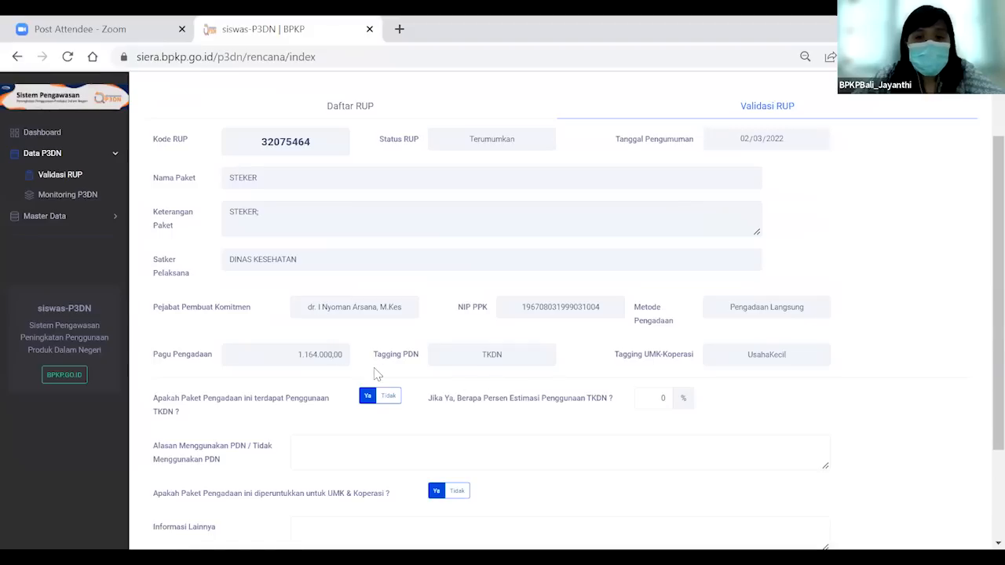
# Step: Set the estimated TKDN usage percentage of the STEKER package to 100%
pyautogui.scroll(-3, 382, 381)
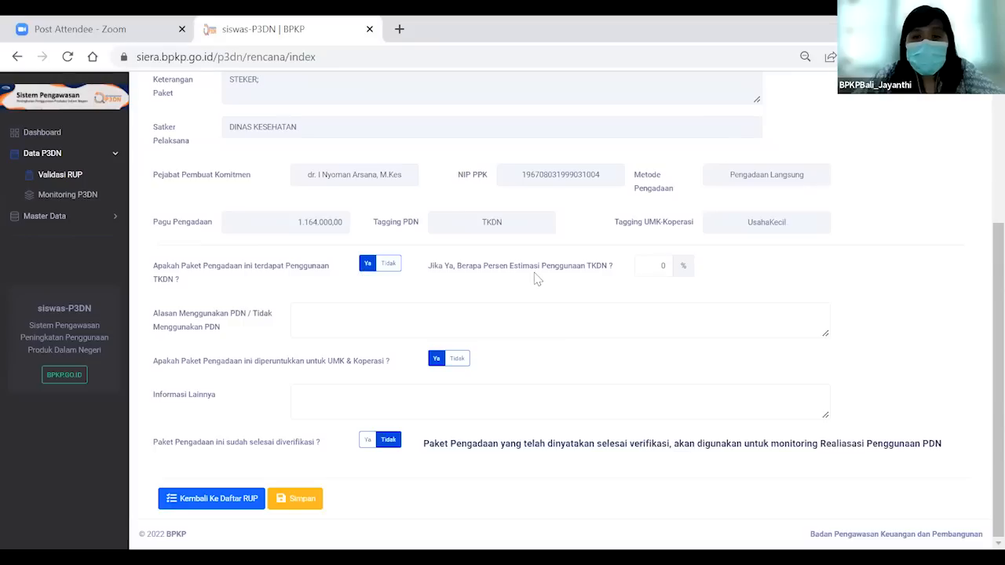
pyautogui.doubleClick(652, 271)
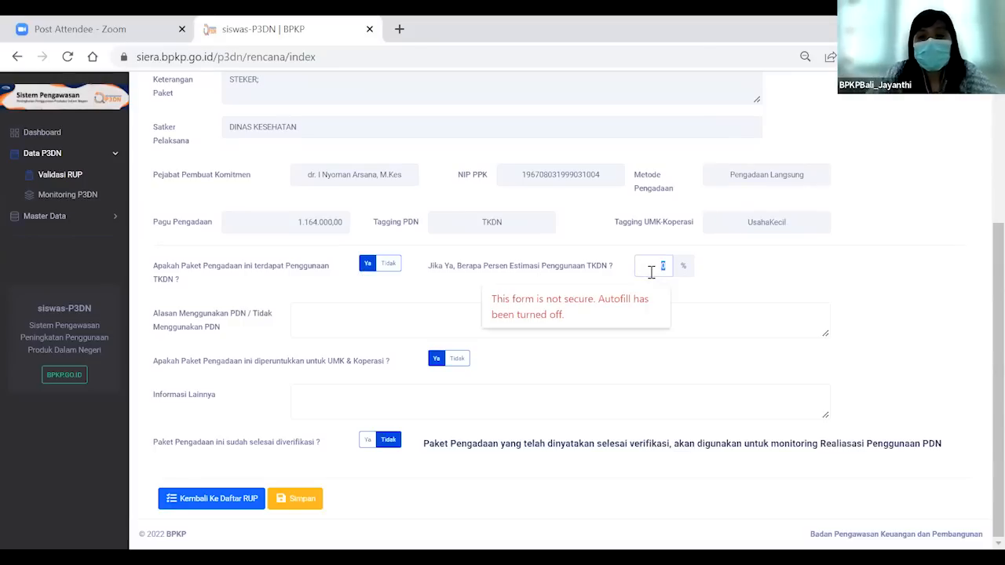
pyautogui.write('100')
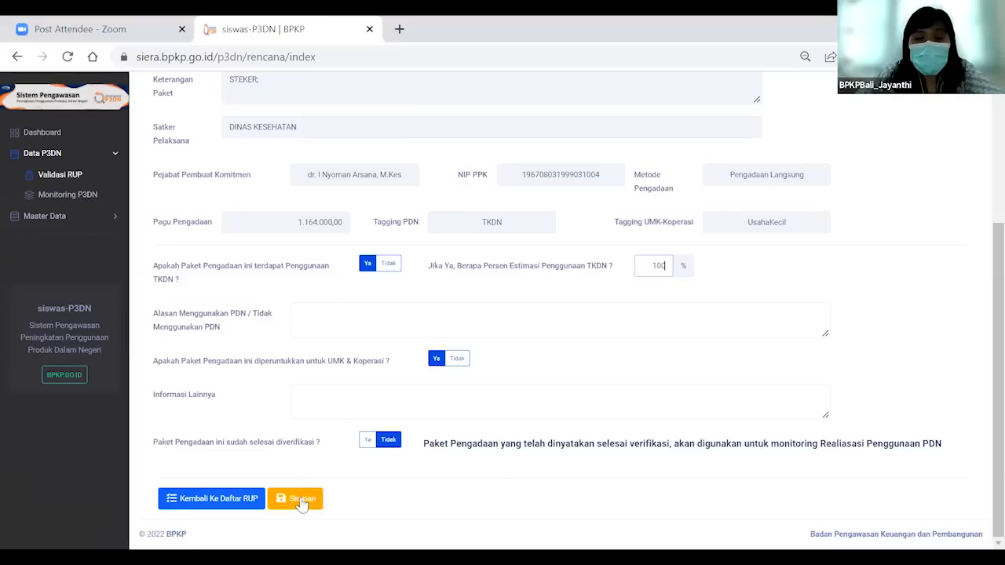
# Step: Enter "produk yang diadakan merupakan produk lokal" as the reason for using or not using PDN
pyautogui.click(343, 313)
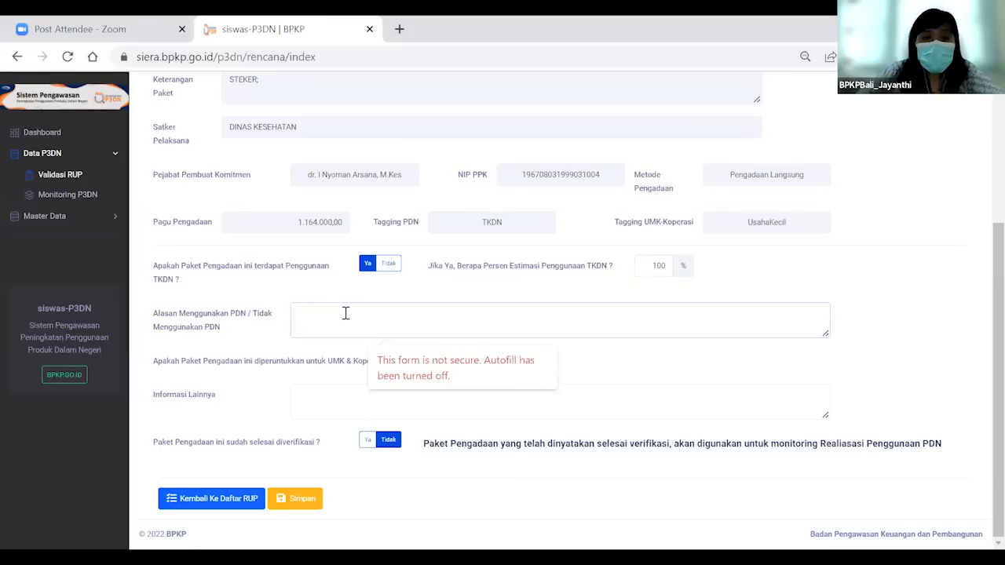
pyautogui.write('aa')
pyautogui.press('BackSpace')
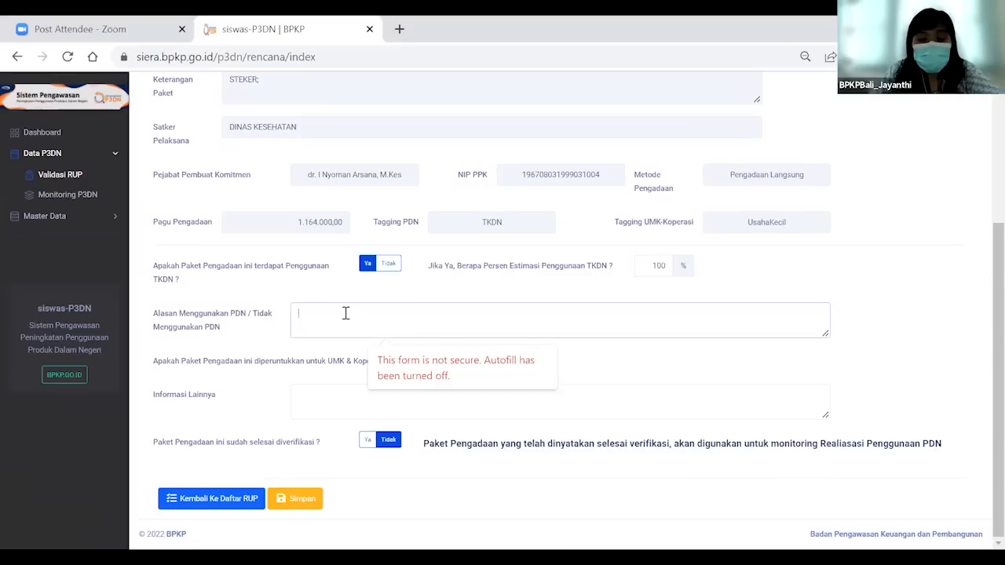
pyautogui.write('produk yang d')
pyautogui.write('iadakan merupakan produk')
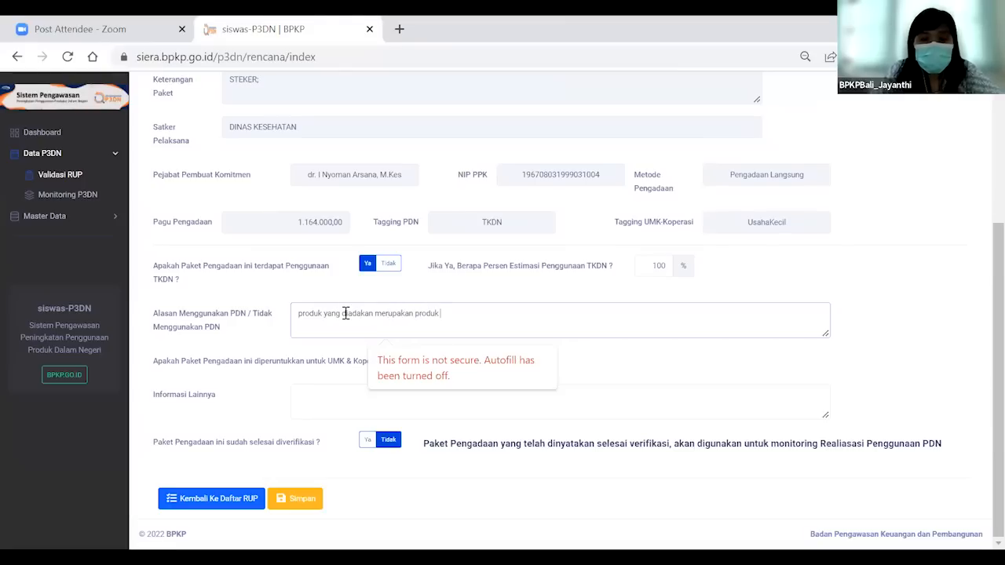
pyautogui.write('lokal')
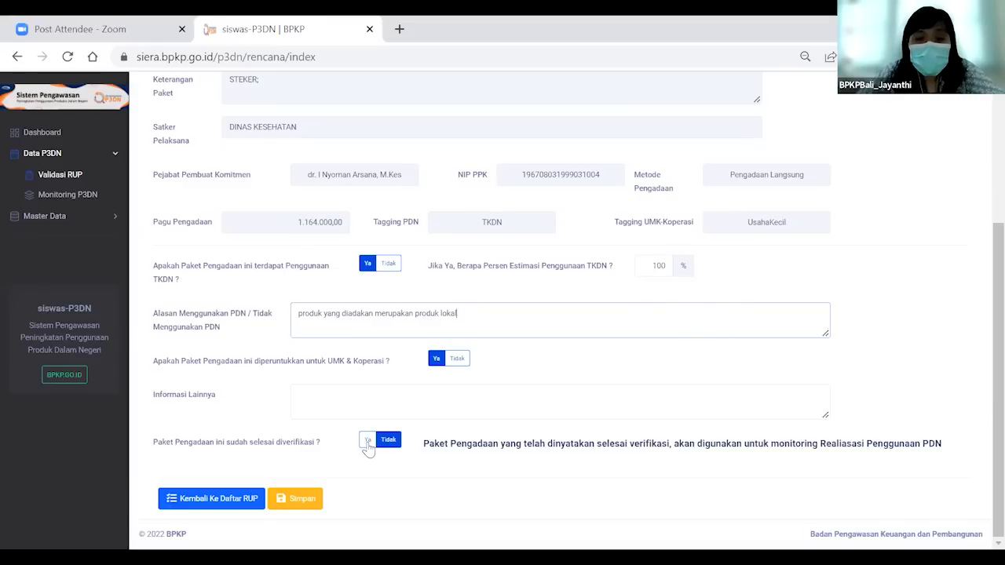
# Step: Mark the STEKER package as finished being verified (Ya), save the RUP changes and dismiss the notification
pyautogui.click(449, 444)
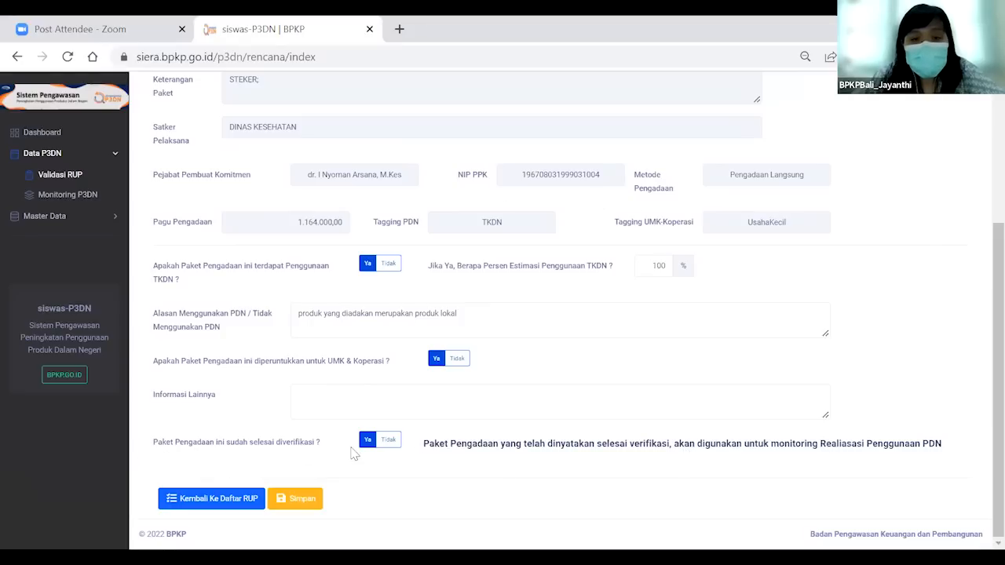
pyautogui.click(295, 499)
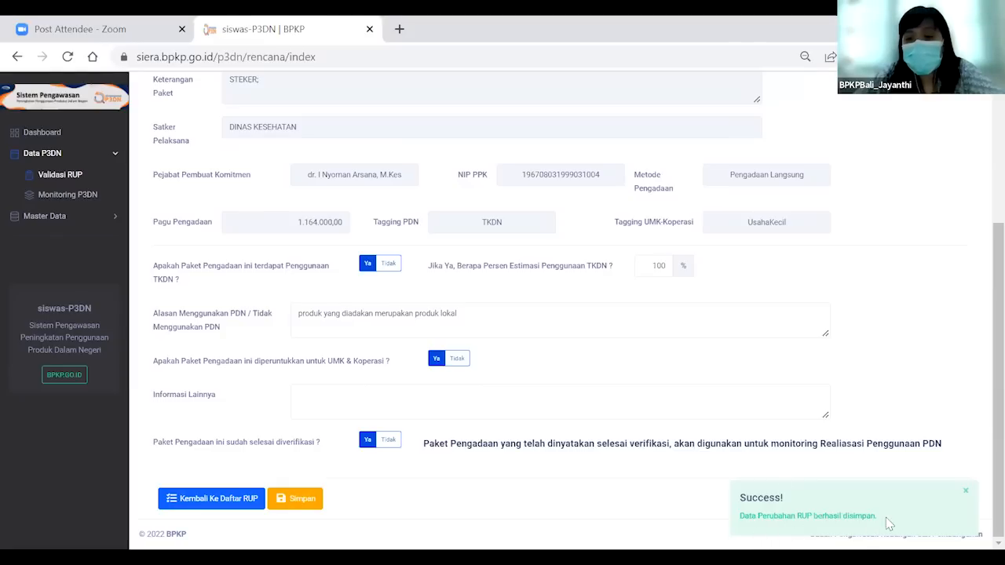
pyautogui.click(965, 491)
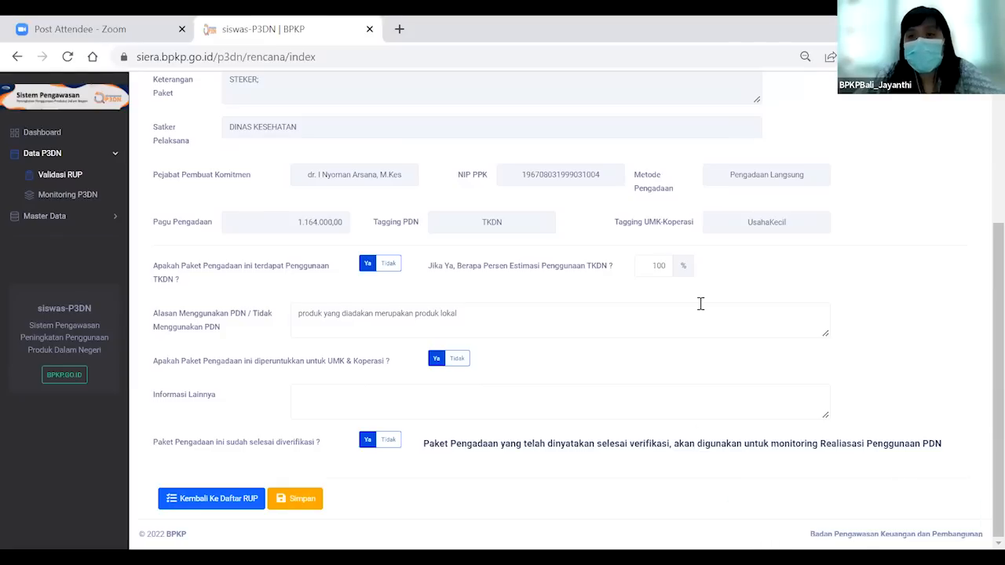
# Step: Review the saved STEKER form, return to the RUP list and check the package's verification status and PDN value
pyautogui.scroll(2, 700, 303)
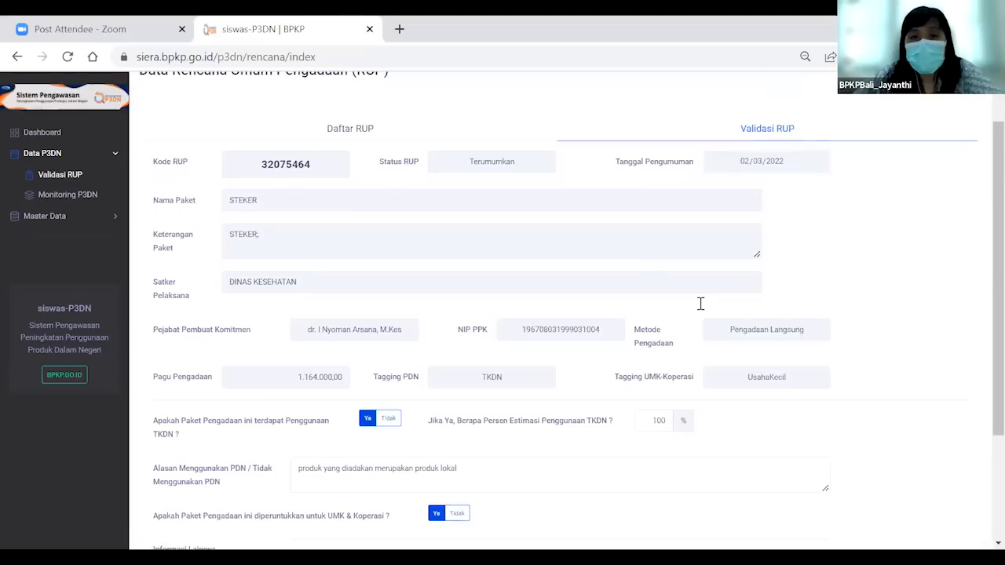
pyautogui.scroll(-2, 233, 507)
pyautogui.click(233, 506)
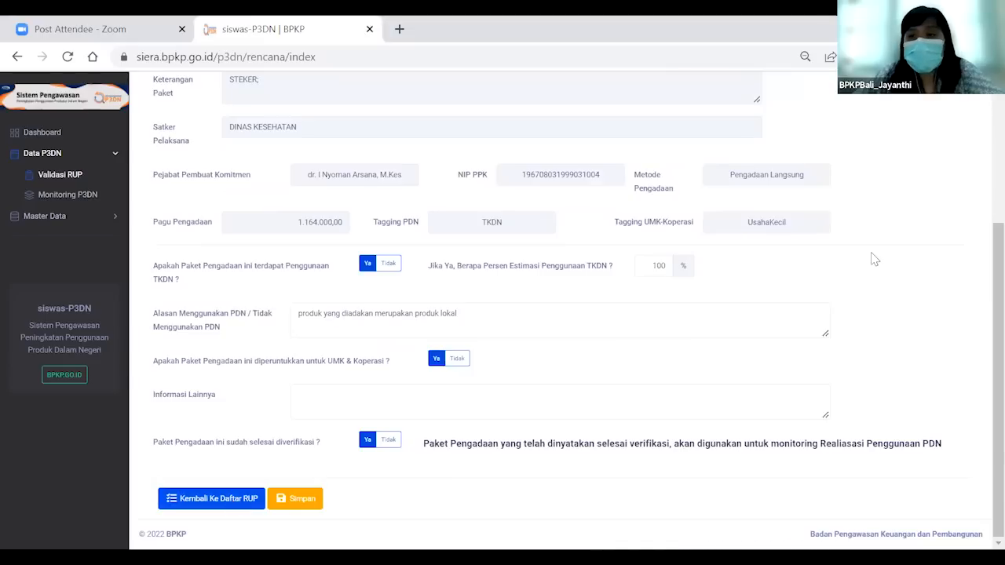
pyautogui.scroll(1, 864, 408)
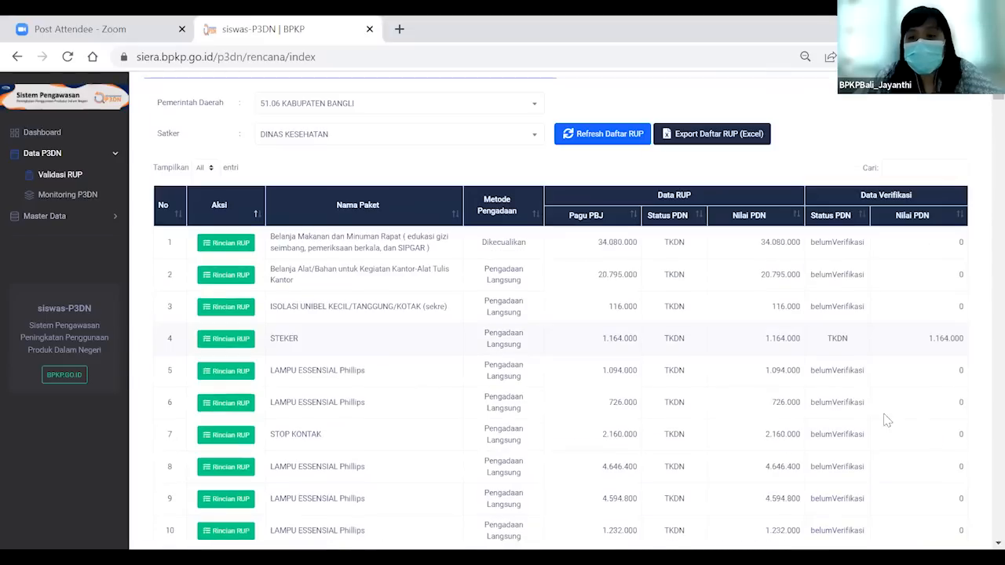
pyautogui.scroll(1, 902, 393)
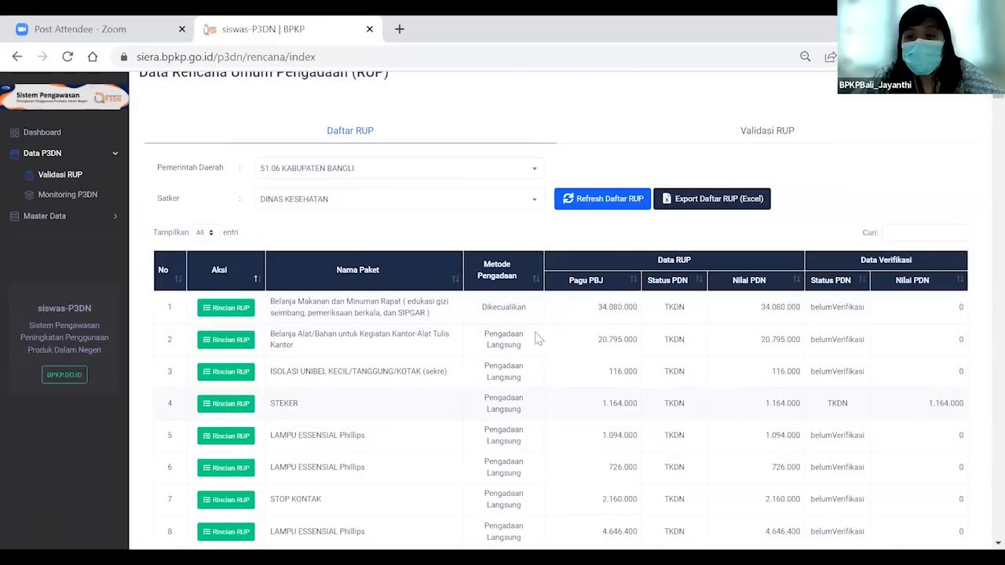
pyautogui.scroll(1, 520, 337)
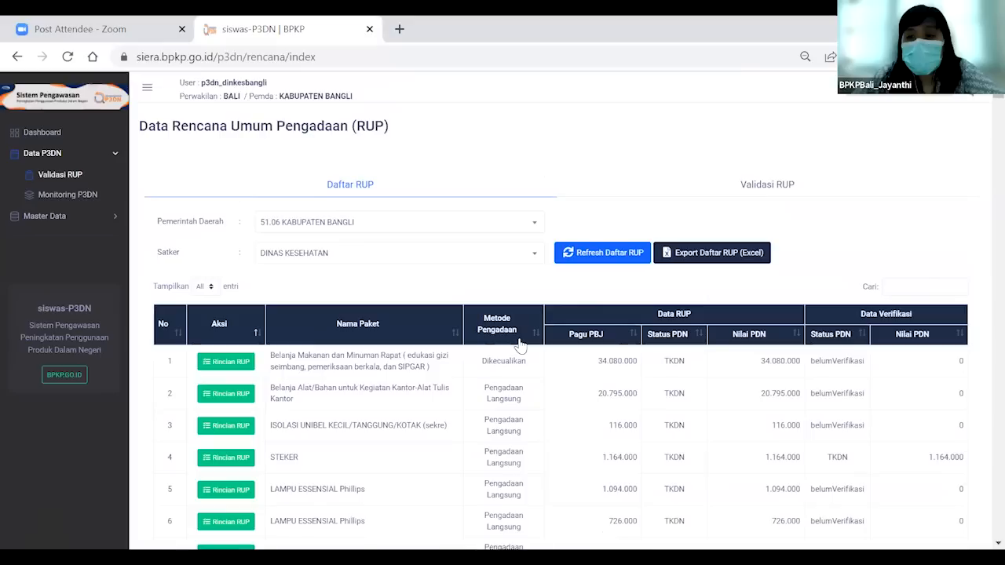
pyautogui.scroll(-2, 519, 338)
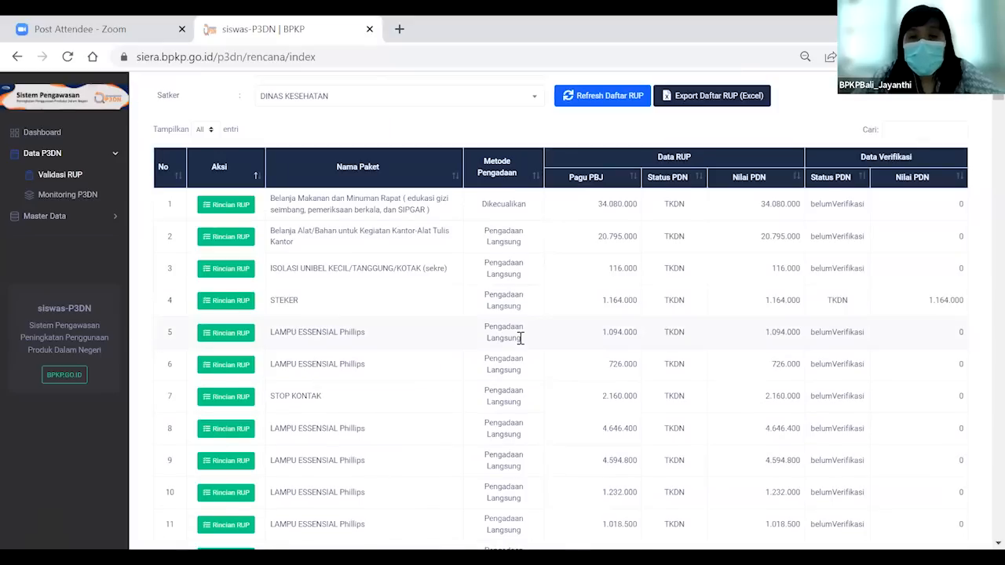
pyautogui.scroll(1, 502, 268)
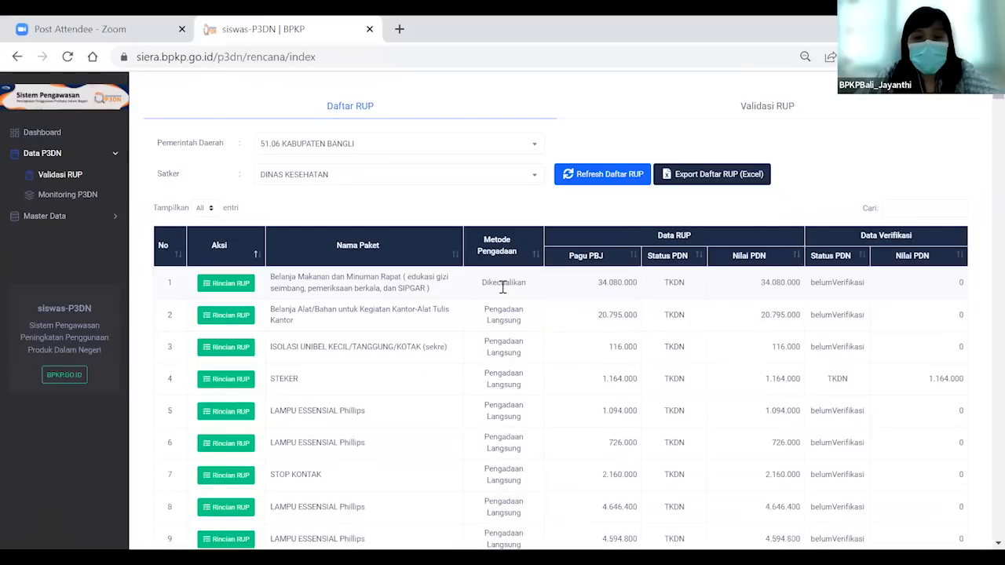
# Step: View the RUP details of the Belanja Makanan dan Minuman Rapat package in row 1 and return to the list
pyautogui.click(224, 286)
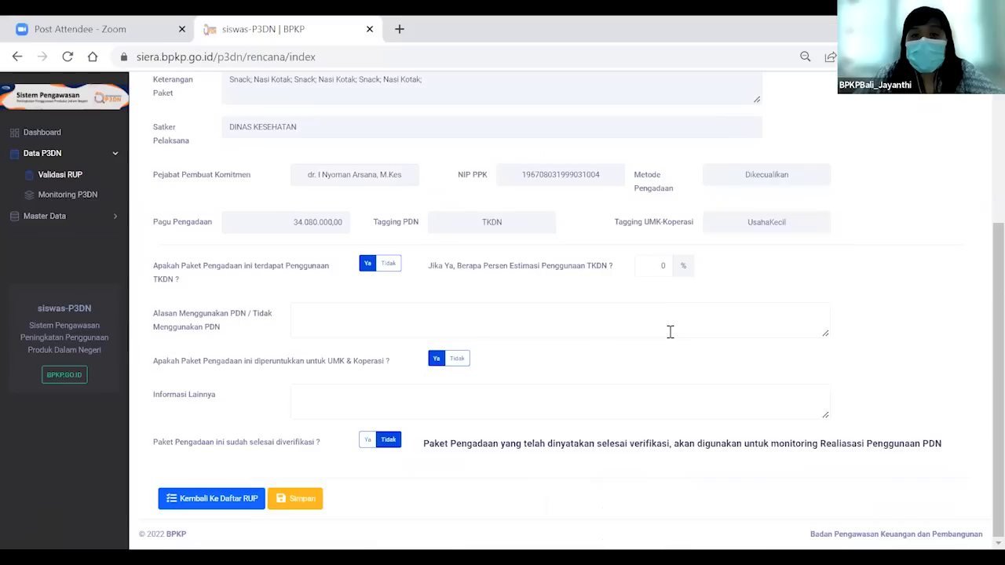
pyautogui.scroll(2, 236, 478)
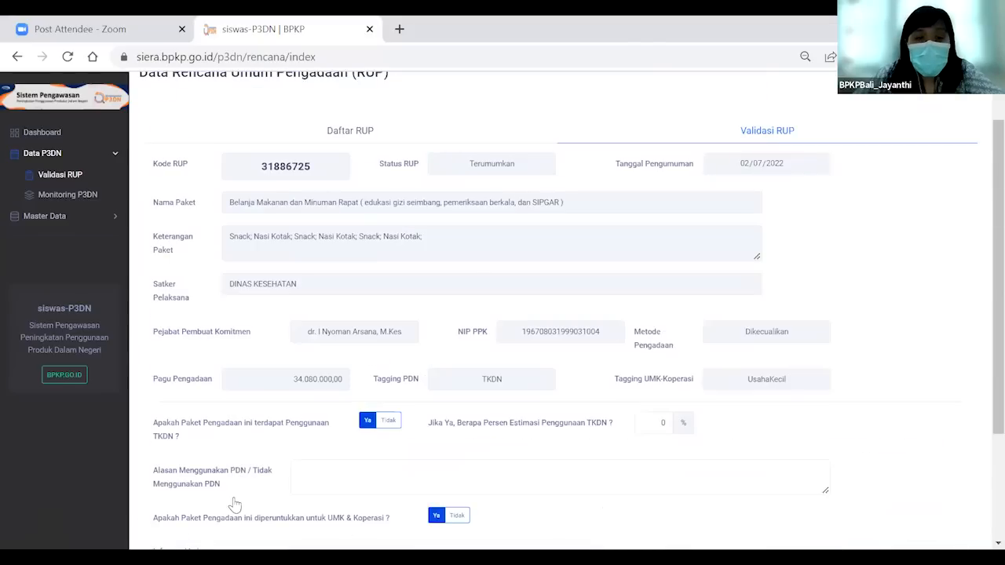
pyautogui.scroll(-2, 400, 337)
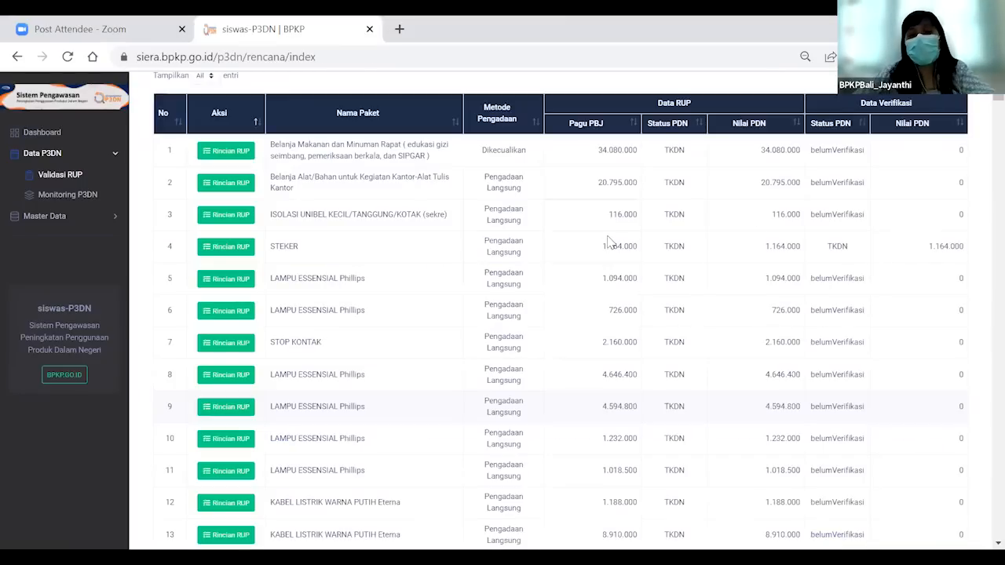
# Step: Look through the DINAS KESEHATAN packages and their verification status down to about row 250, and return to the start of the list
pyautogui.scroll(1, 563, 237)
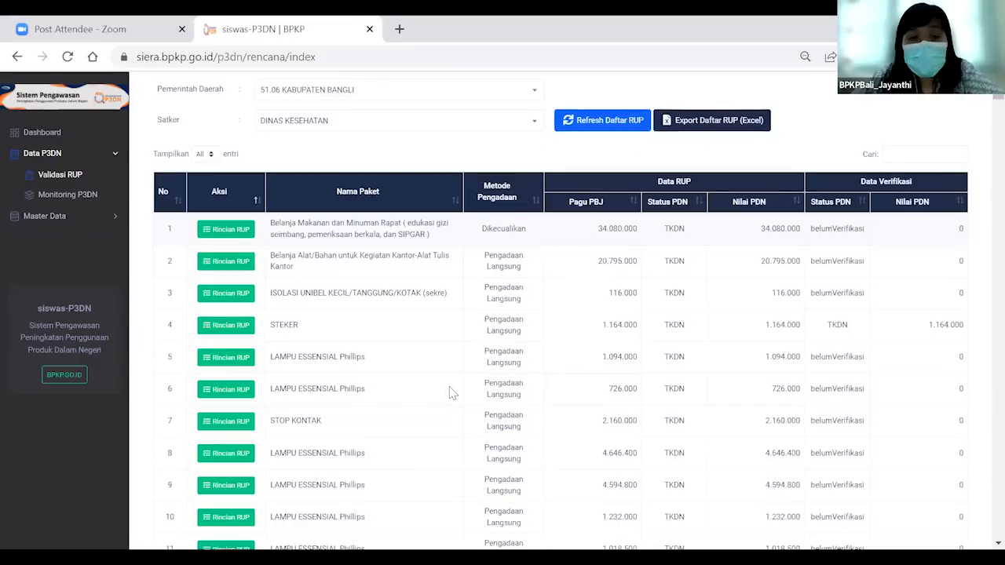
pyautogui.scroll(-5, 451, 394)
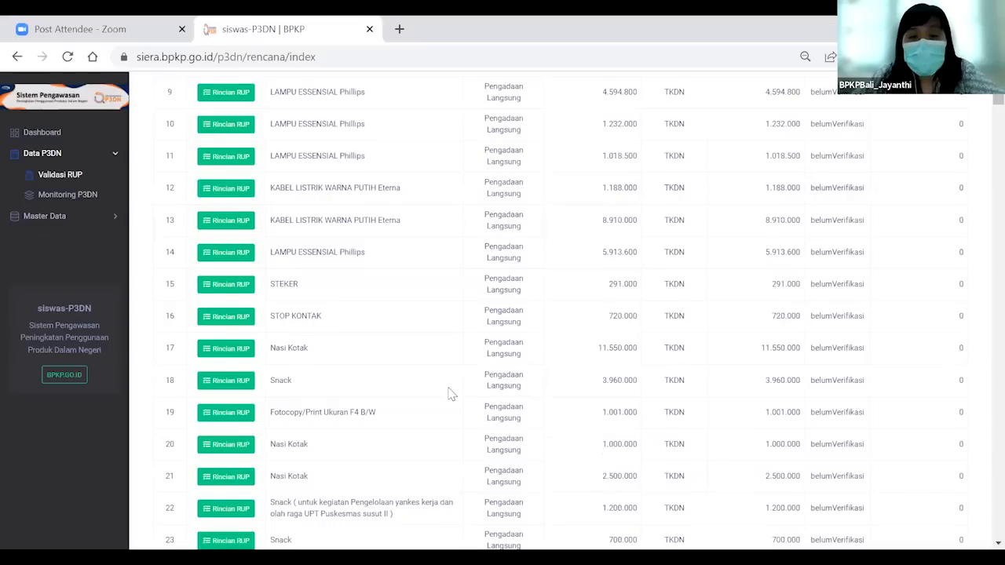
pyautogui.scroll(-15, 451, 394)
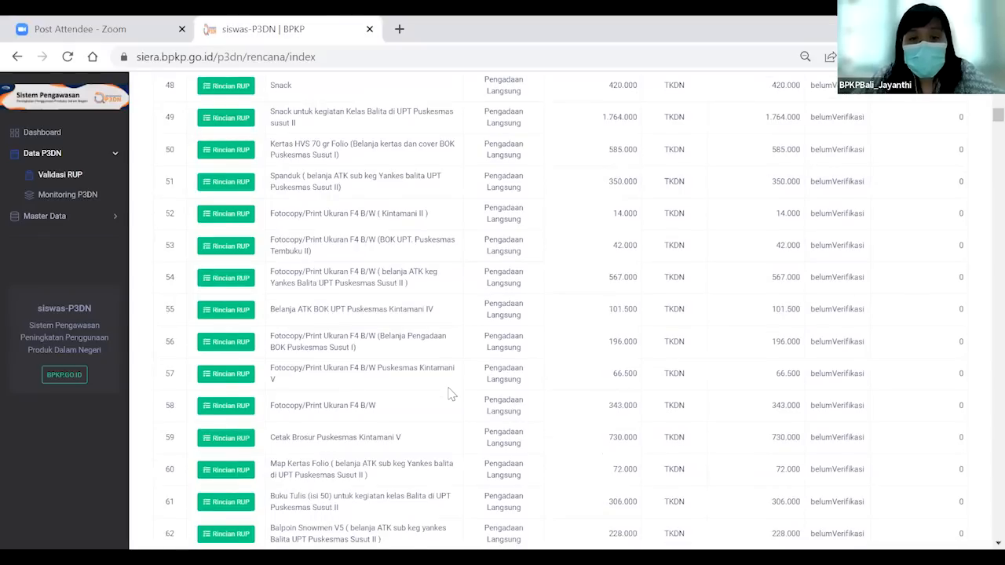
pyautogui.scroll(-14, 452, 394)
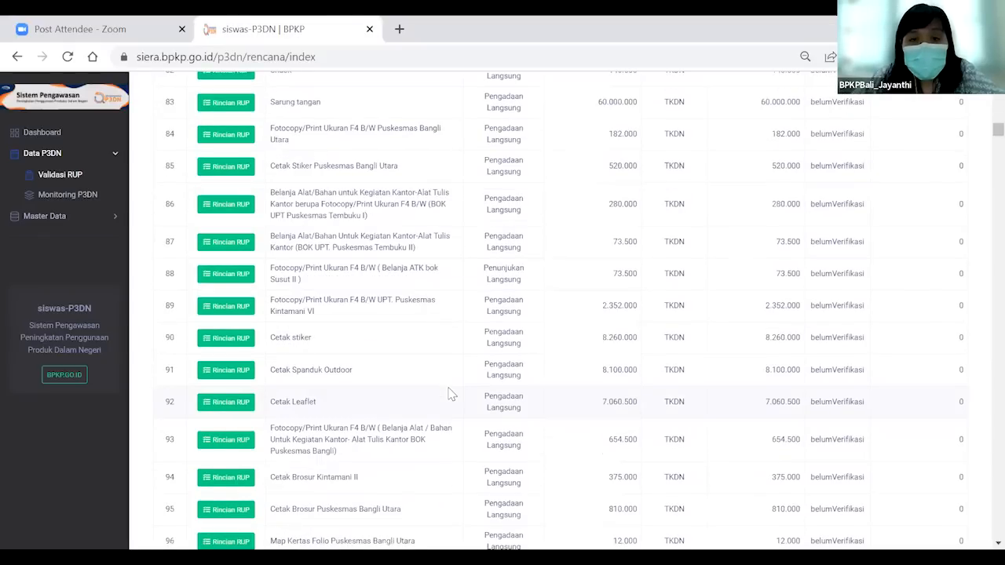
pyautogui.scroll(-14, 452, 394)
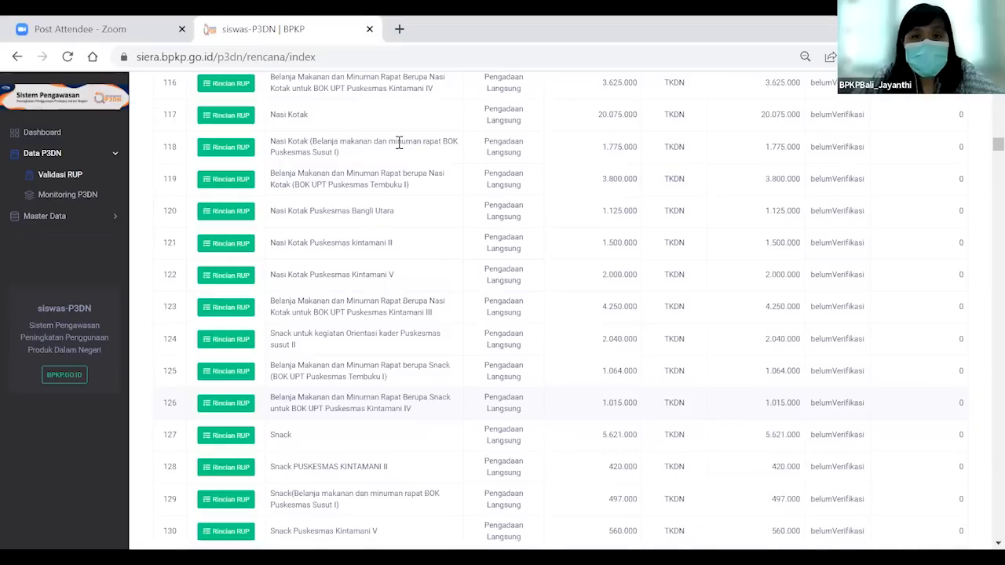
pyautogui.scroll(-13, 389, 214)
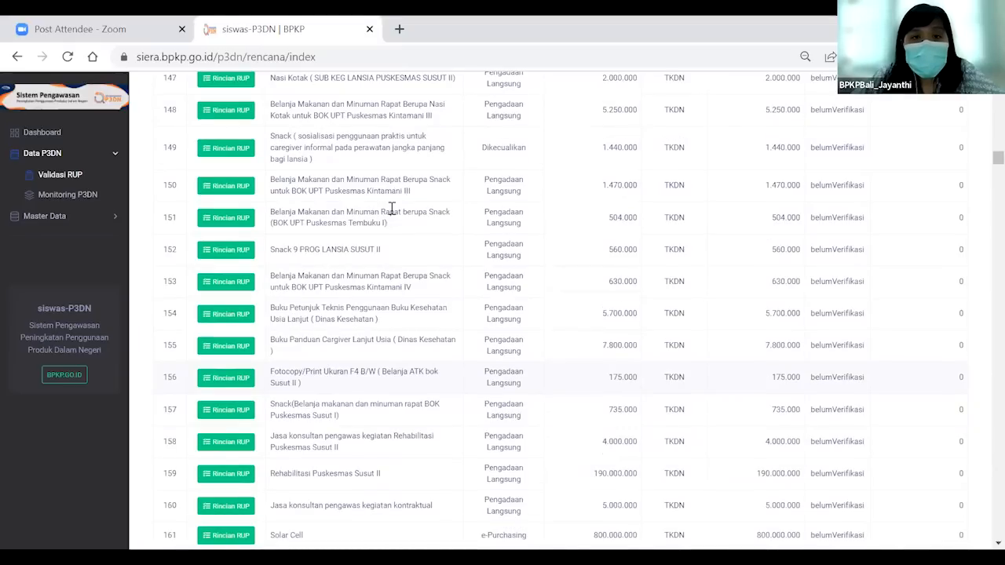
pyautogui.scroll(-8, 393, 214)
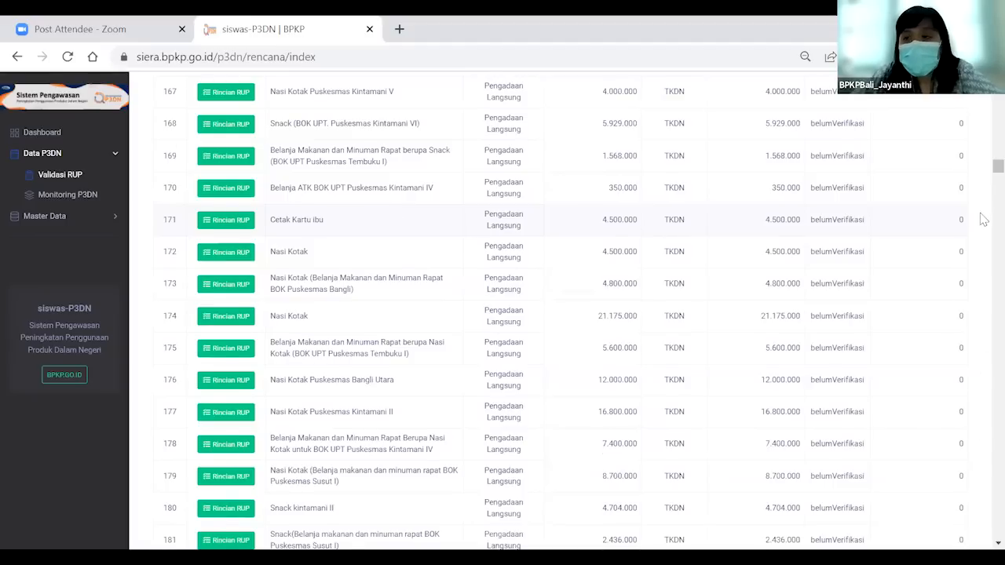
pyautogui.scroll(-20, 981, 197)
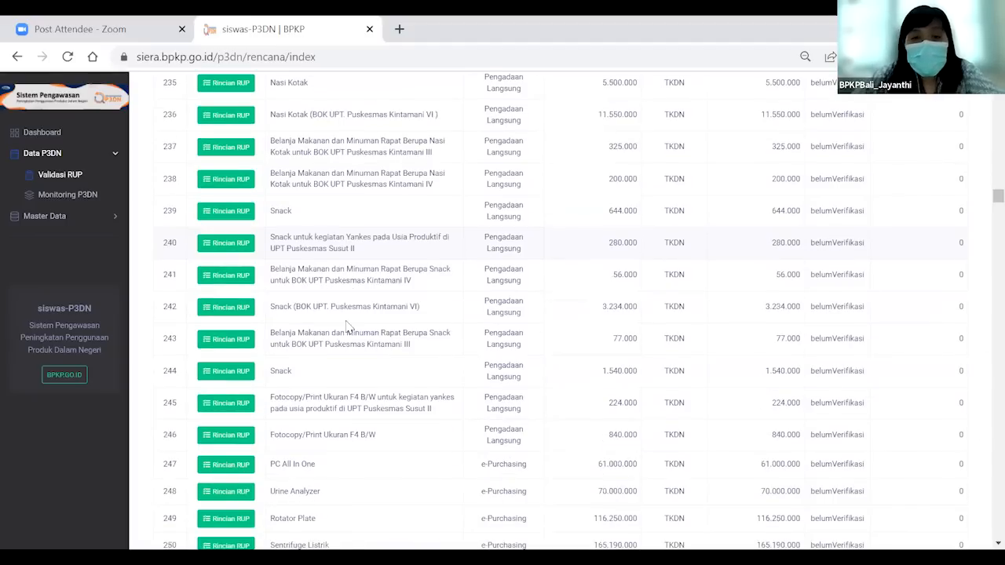
pyautogui.press('Home')
pyautogui.scroll(-1, 500, 248)
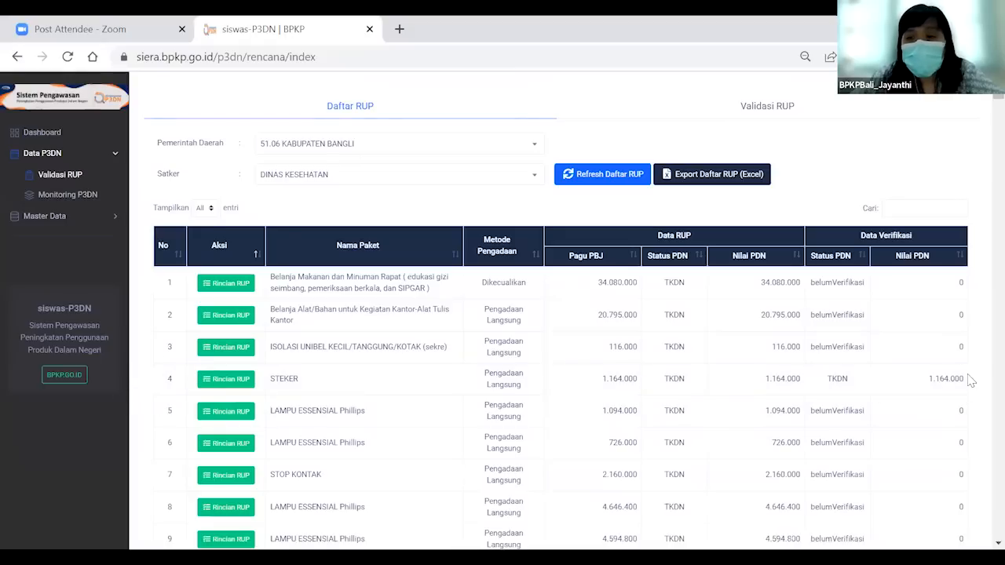
# Step: Reopen the RUP details of the STEKER package in row 4 and review its saved validation answers
pyautogui.click(231, 380)
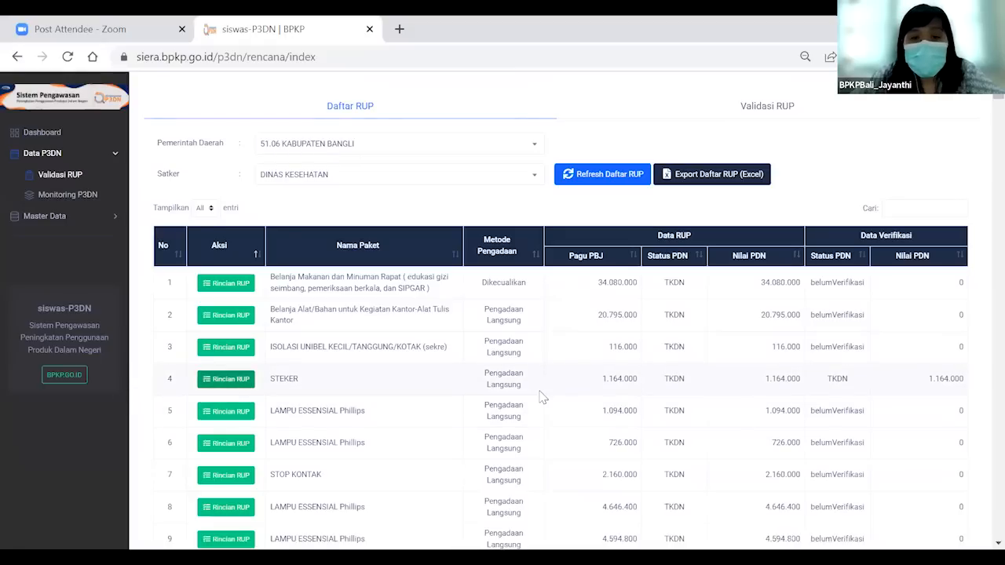
pyautogui.scroll(-2, 510, 384)
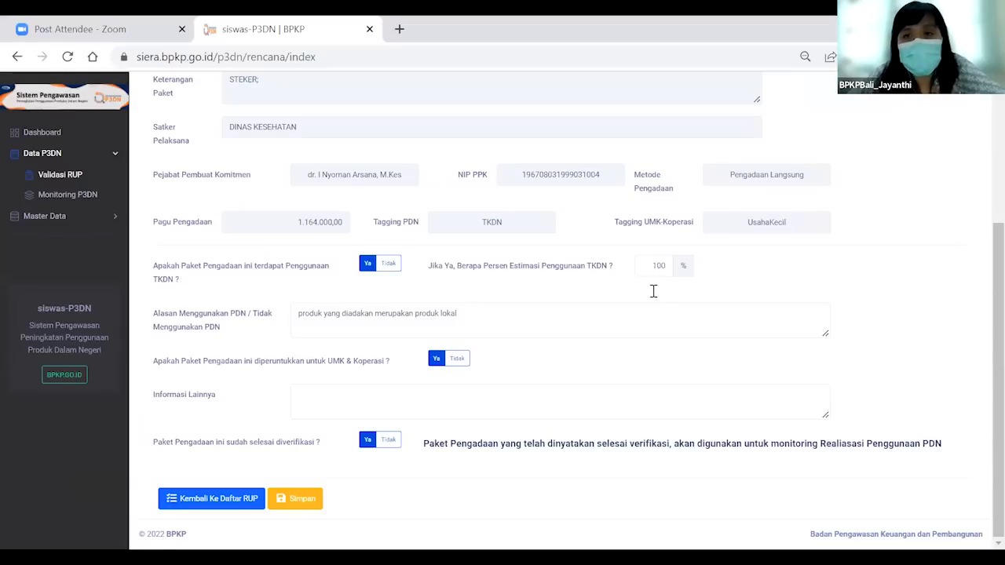
pyautogui.scroll(1, 353, 227)
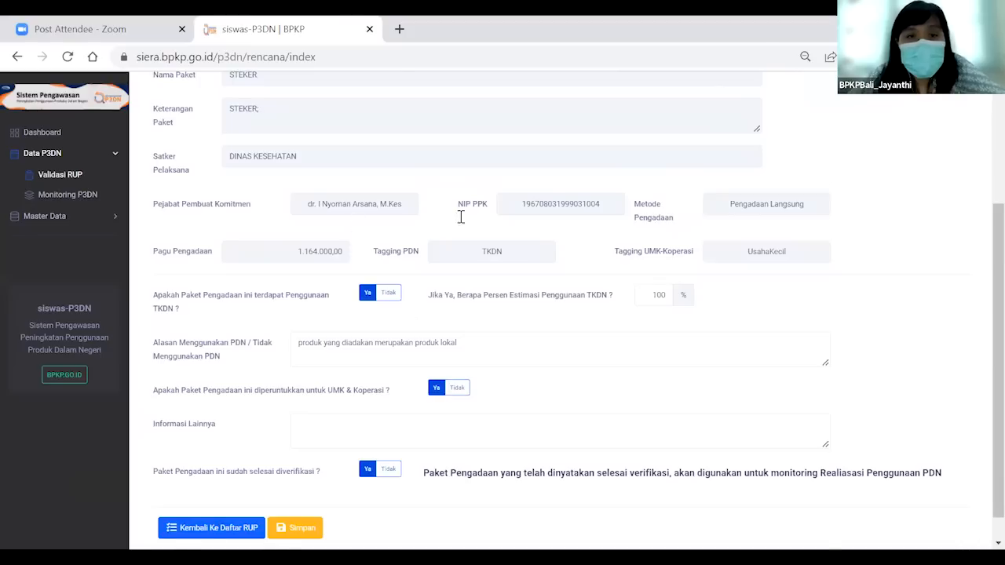
pyautogui.scroll(5, 353, 404)
pyautogui.scroll(-5, 359, 397)
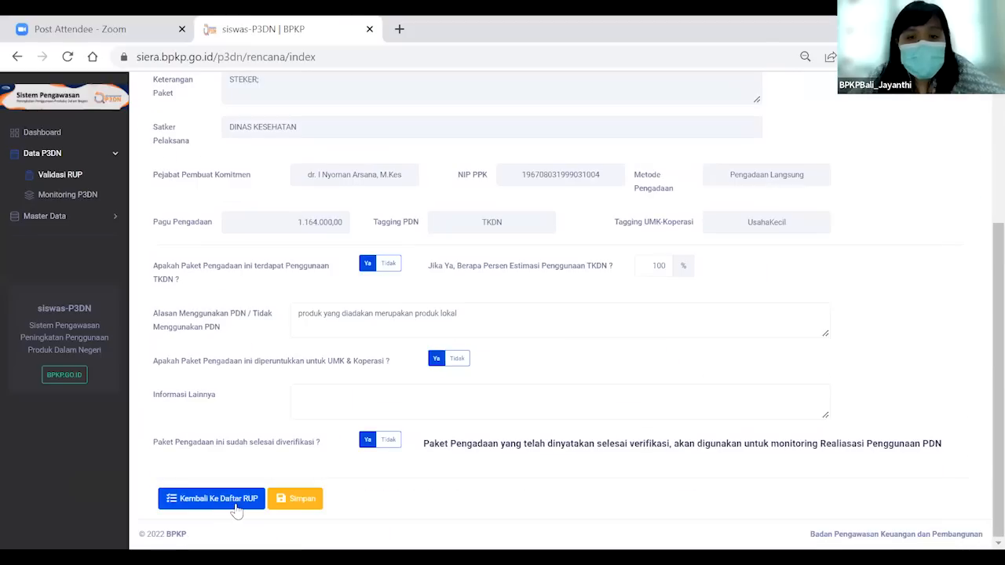
# Step: Leave the STEKER package details and open Monitoring P3DN under Data P3DN
pyautogui.click(236, 509)
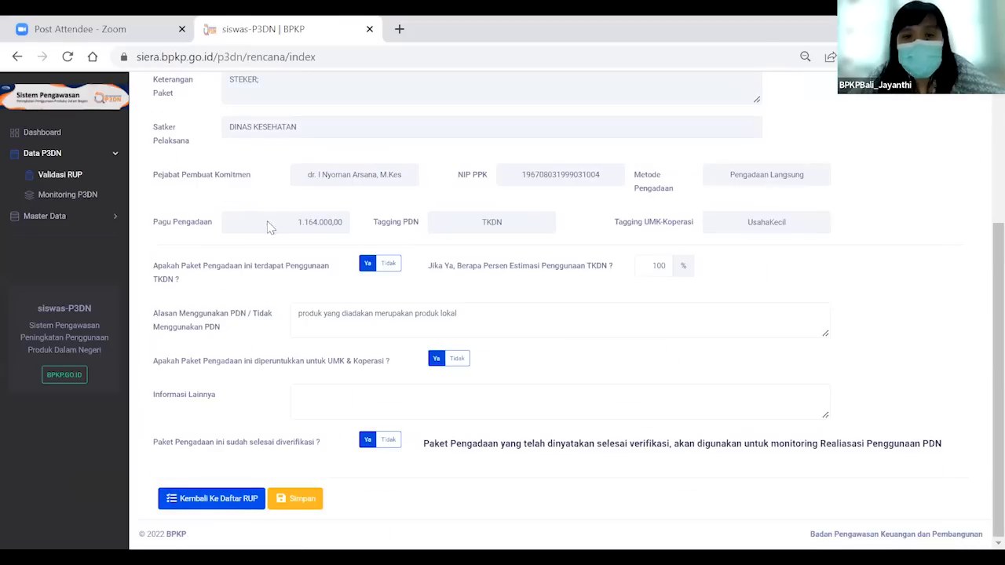
pyautogui.click(72, 195)
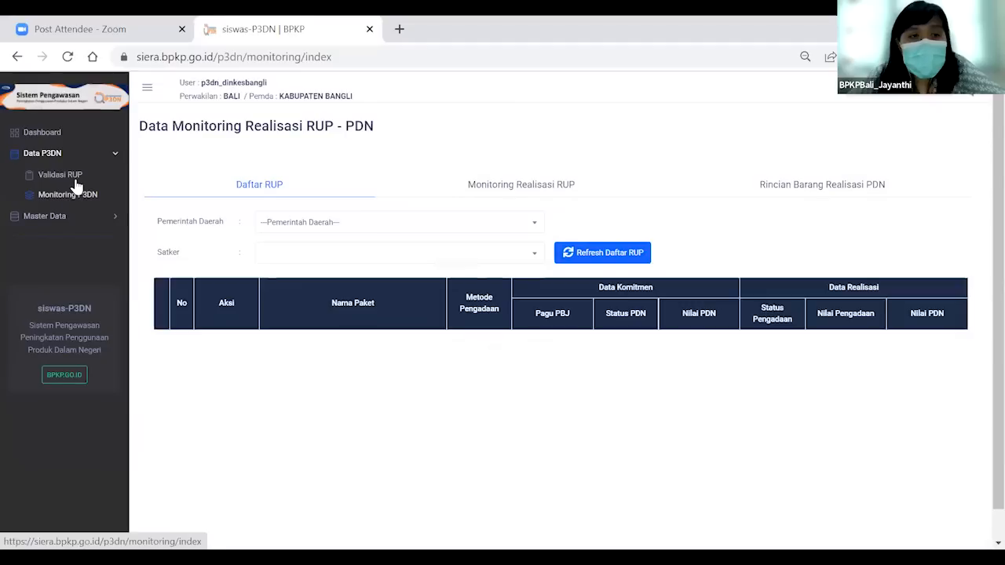
# Step: View the Validasi RUP page and return to Monitoring P3DN
pyautogui.click(75, 179)
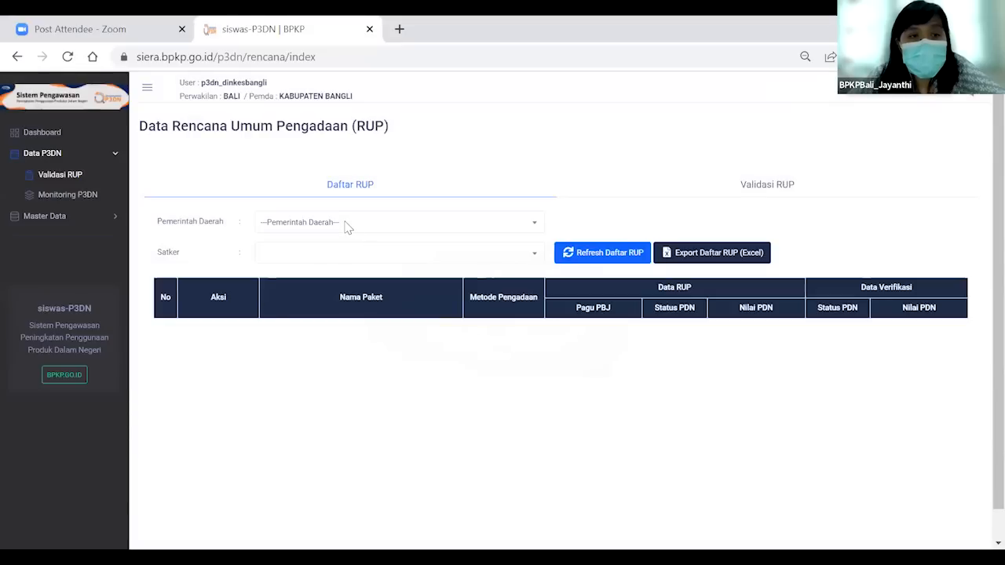
pyautogui.click(69, 180)
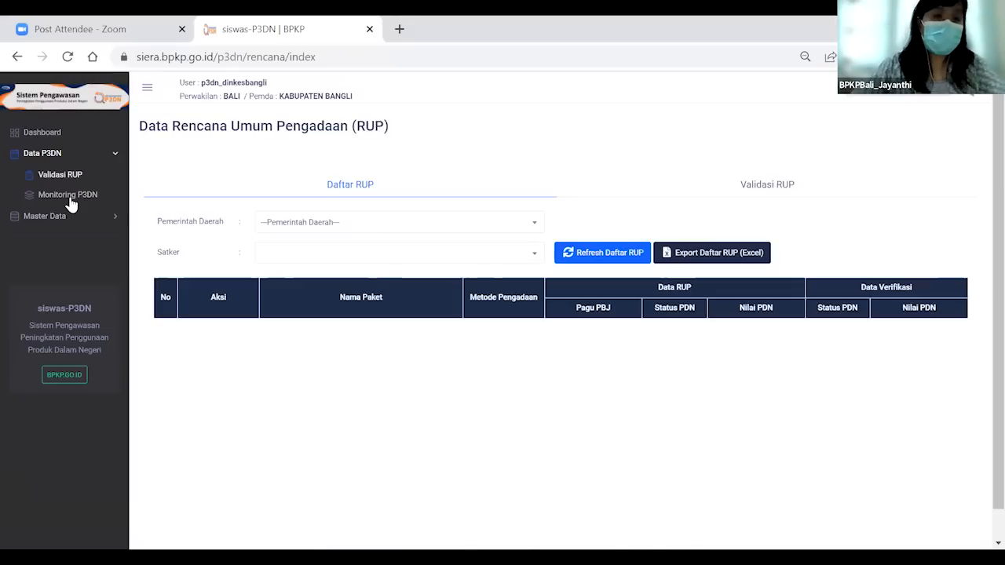
pyautogui.click(69, 200)
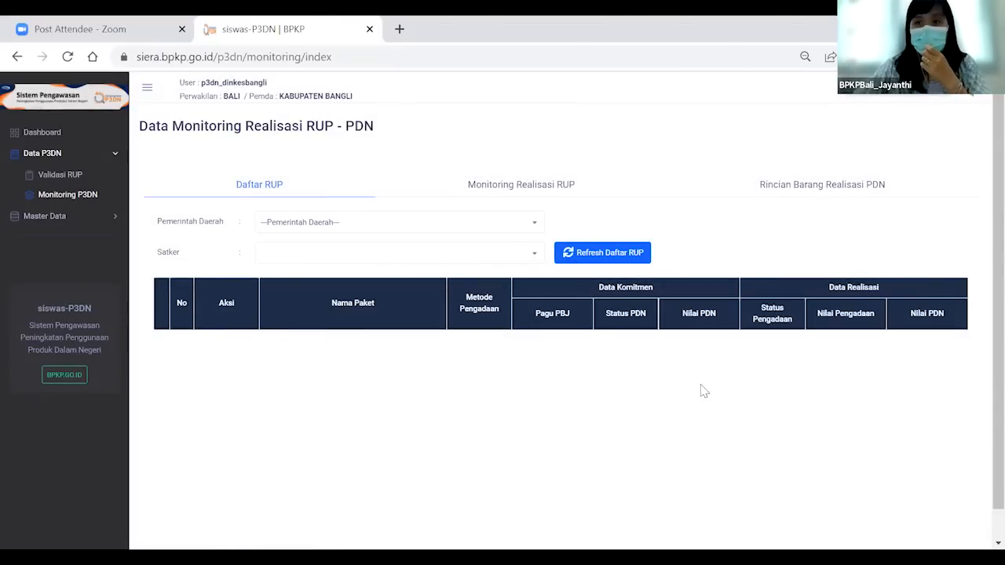
# Step: List the monitored RUP packages for 51.06 KABUPATEN BANGLI with DINAS KESEHATAN as the Satker
pyautogui.click(305, 229)
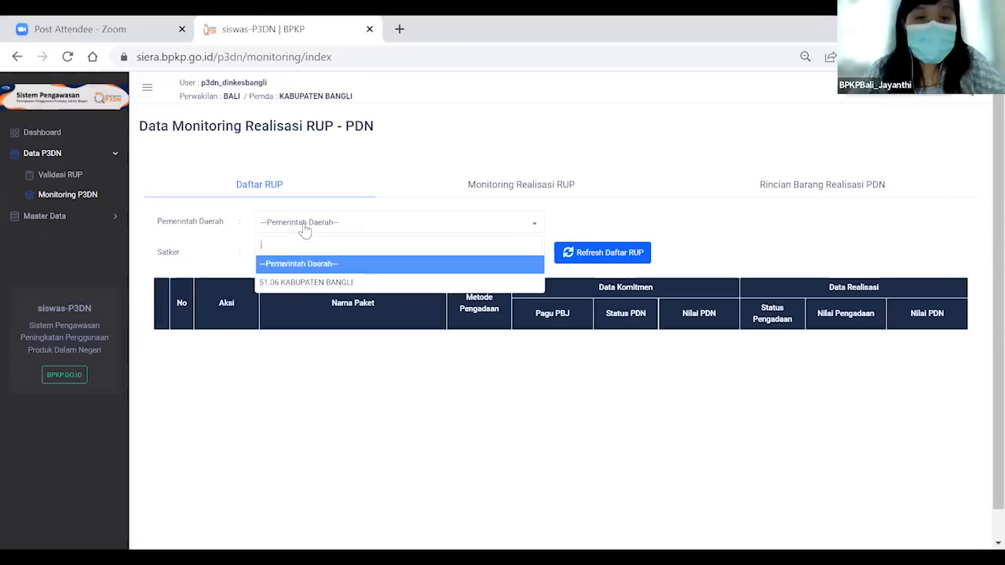
pyautogui.click(305, 283)
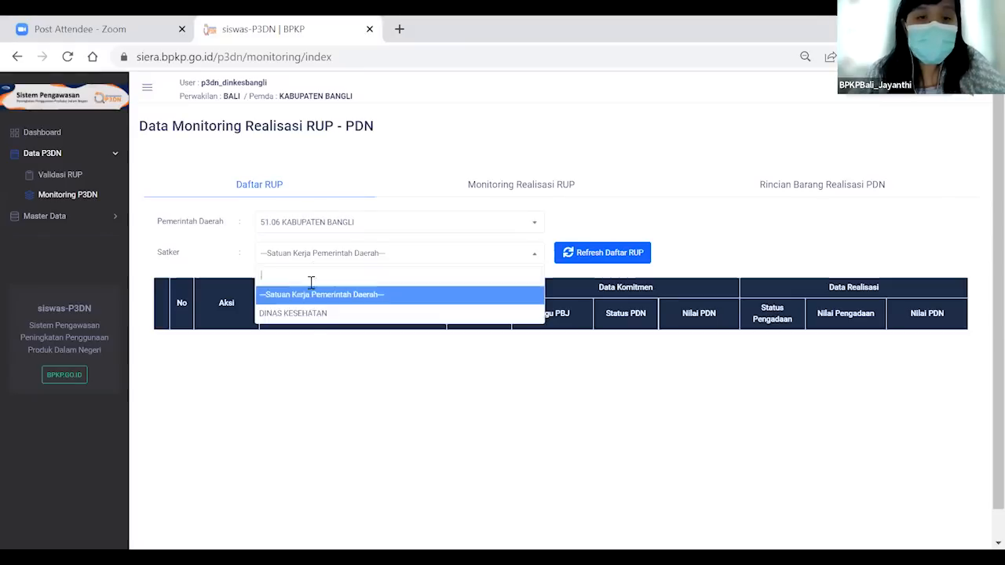
pyautogui.click(310, 326)
pyautogui.click(626, 253)
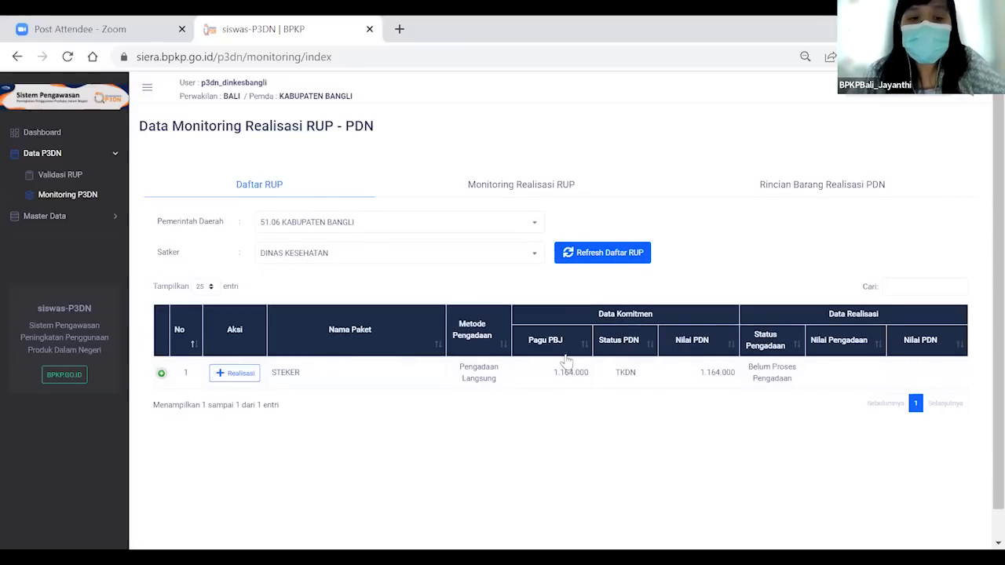
# Step: Open the realization form of the STEKER package and go to its monitoring fields
pyautogui.scroll(-1, 567, 357)
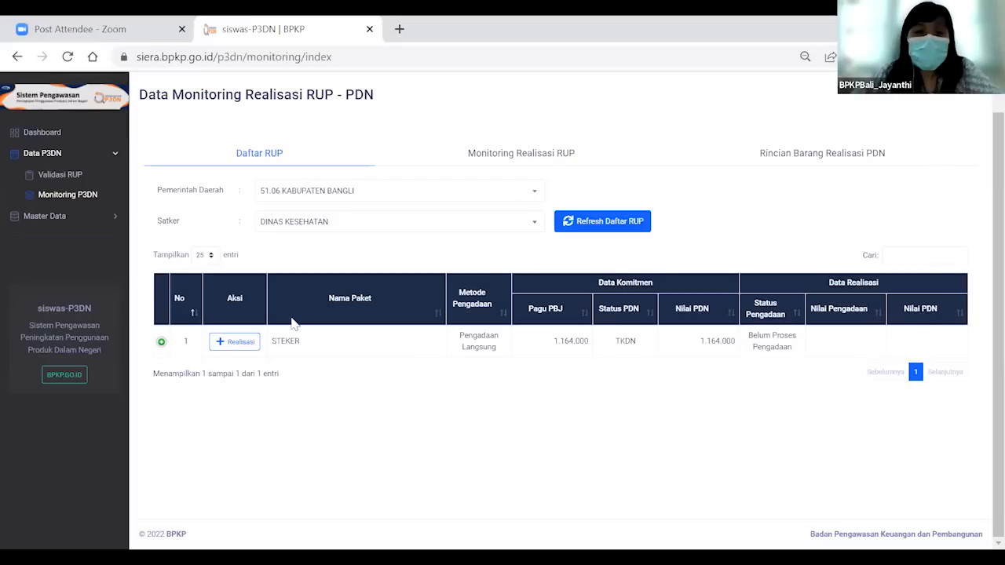
pyautogui.click(241, 343)
pyautogui.scroll(-2, 255, 377)
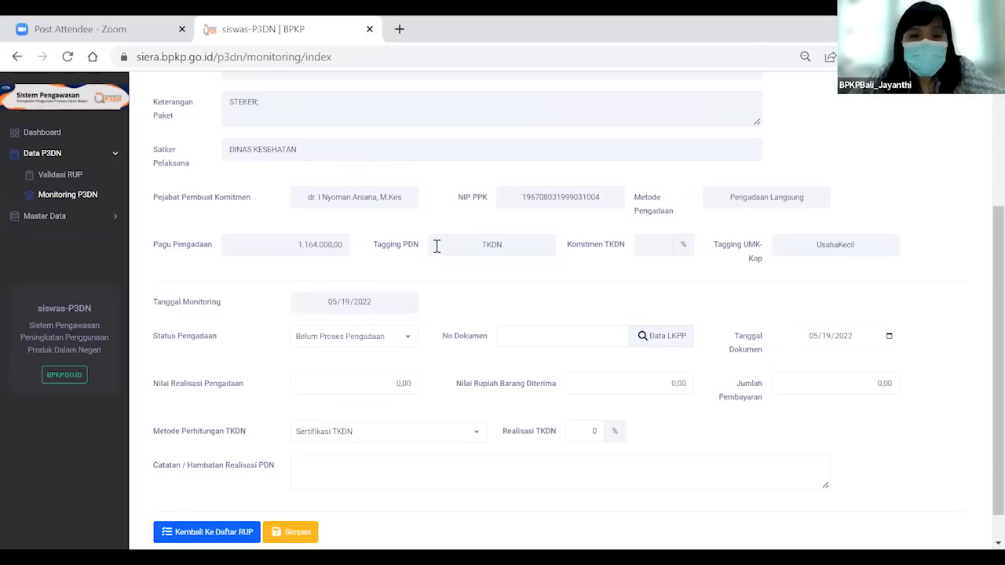
pyautogui.scroll(-1, 486, 294)
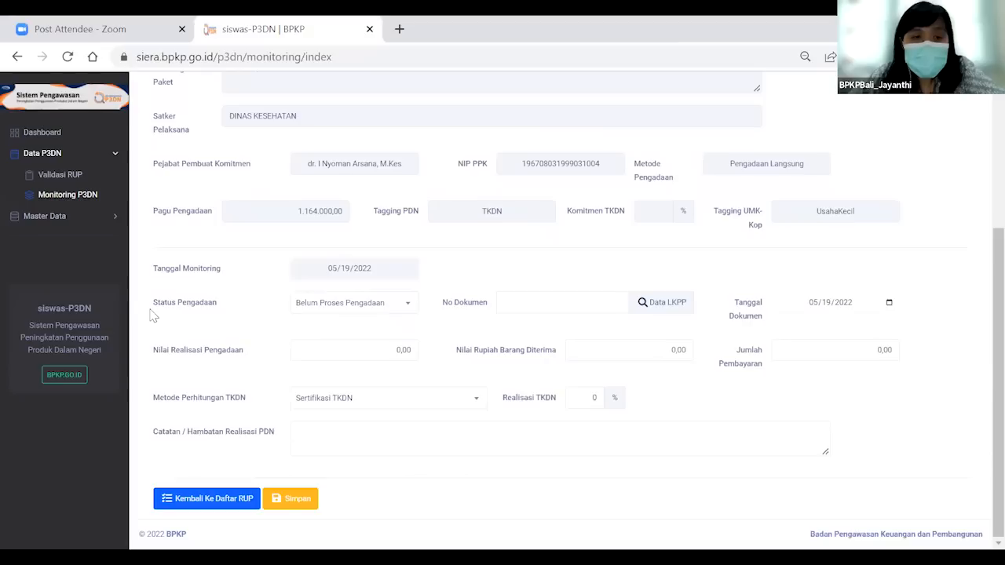
# Step: Review the Status Pengadaan options and set the status to Selesai Pelaksanaan Pekerjaan
pyautogui.click(341, 312)
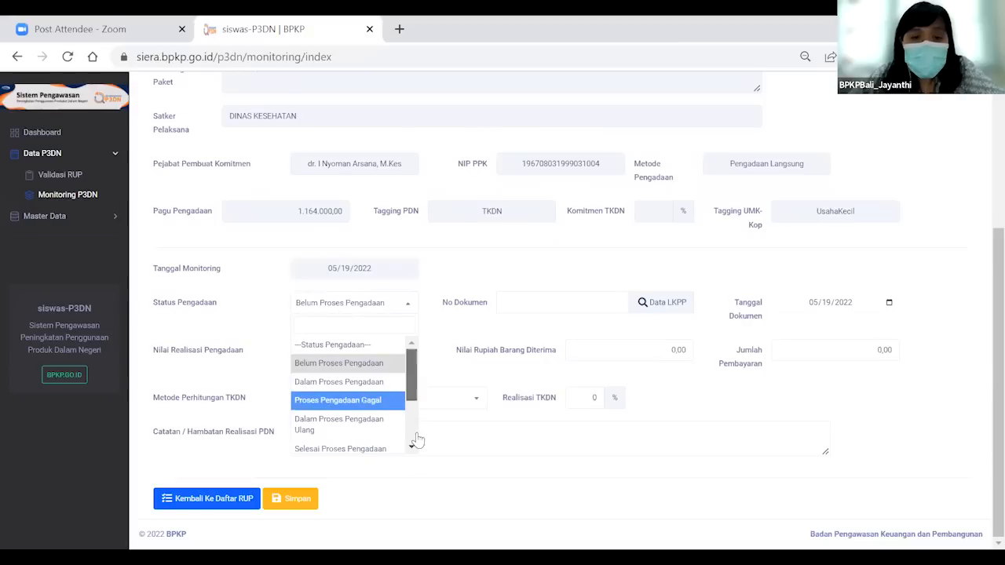
pyautogui.scroll(-3, 417, 441)
pyautogui.scroll(3, 400, 392)
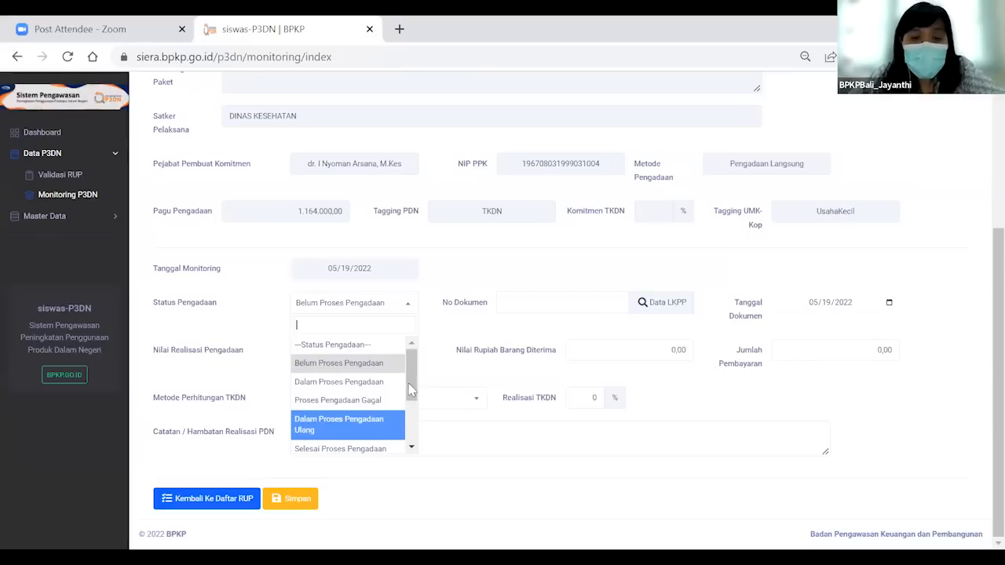
pyautogui.scroll(-1, 412, 424)
pyautogui.scroll(-1, 413, 431)
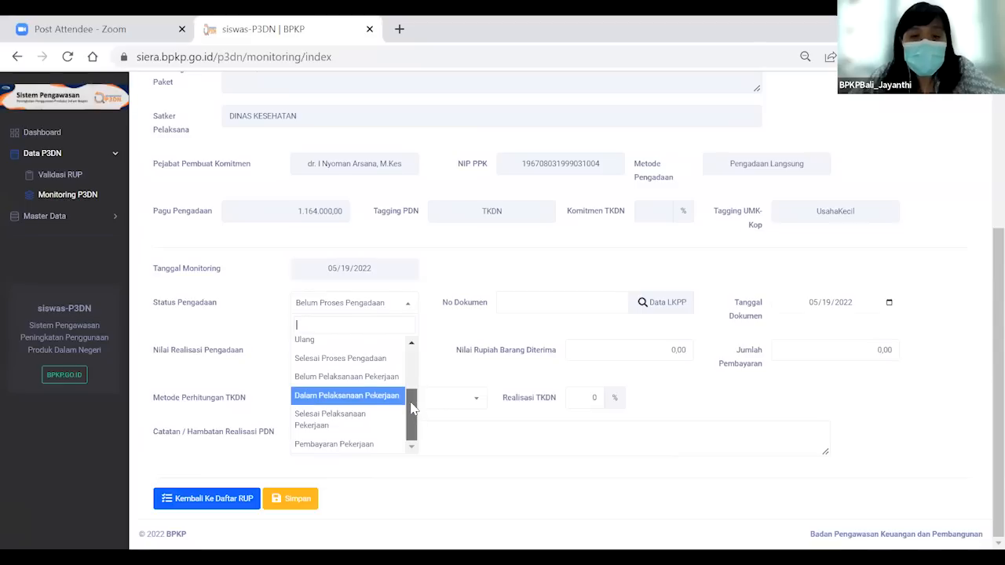
pyautogui.moveTo(410, 404); pyautogui.dragTo(415, 448)
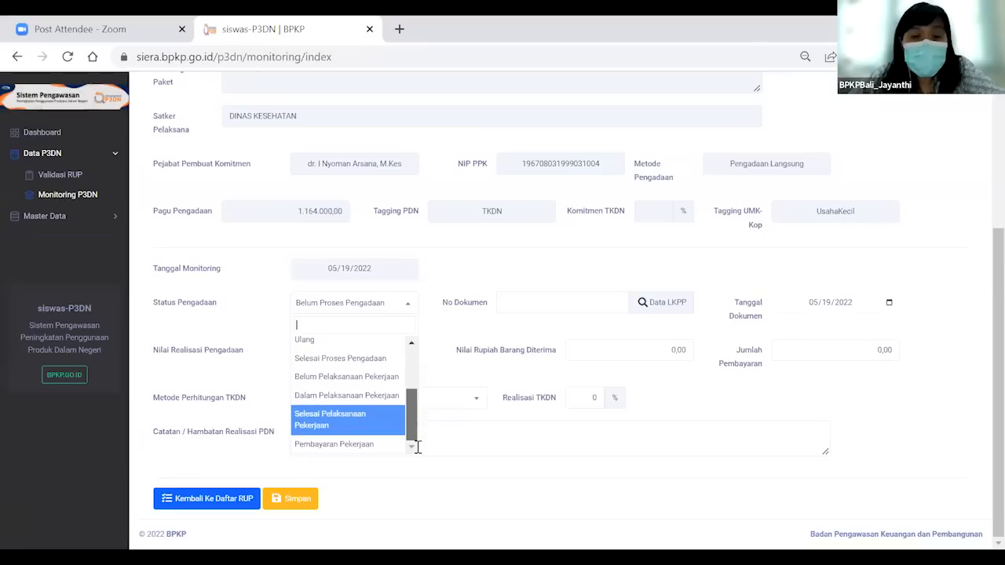
pyautogui.click(339, 425)
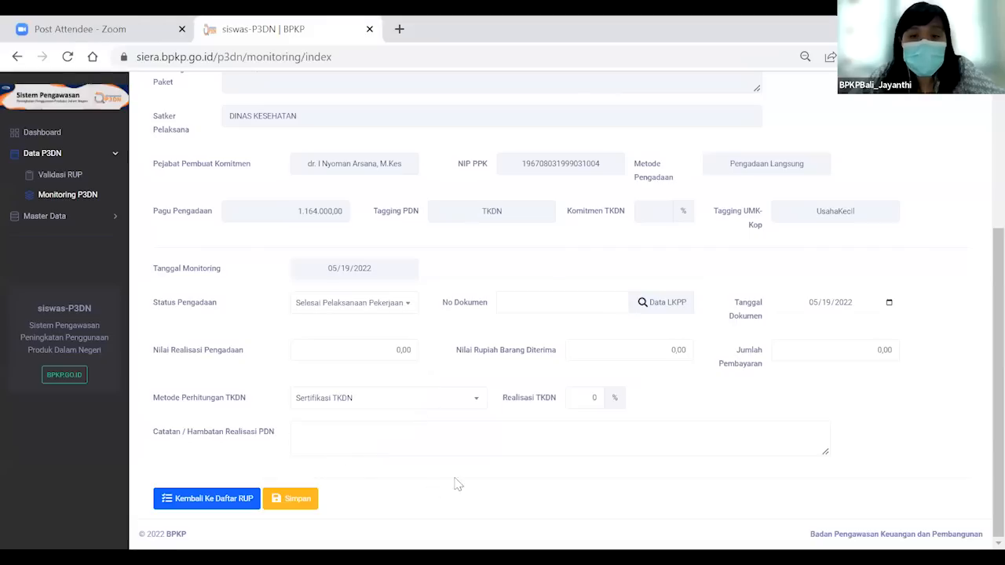
# Step: Enter 01/dokumencontoh/2022 as the No Dokumen of the STEKER realization
pyautogui.press('Tab')
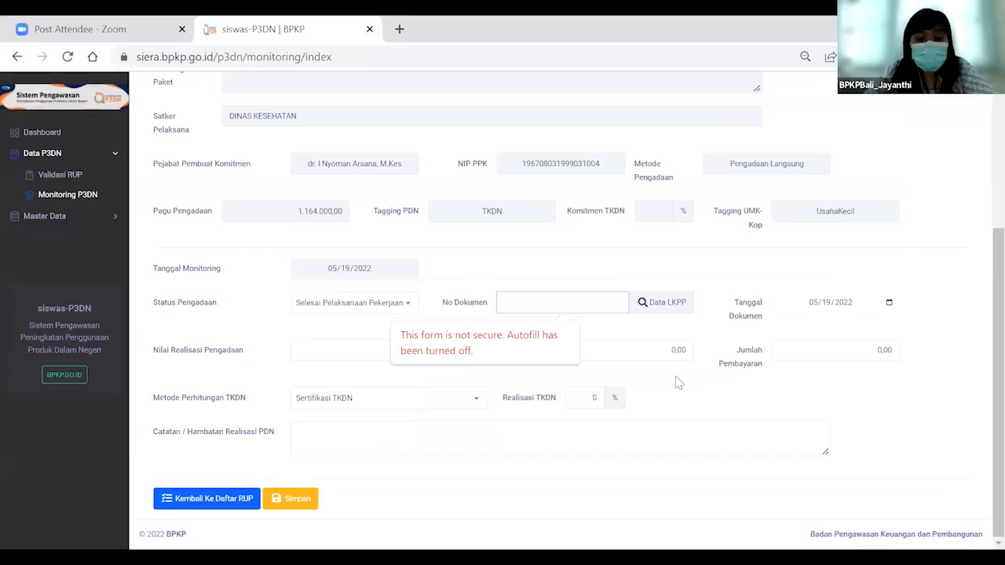
pyautogui.write('01')
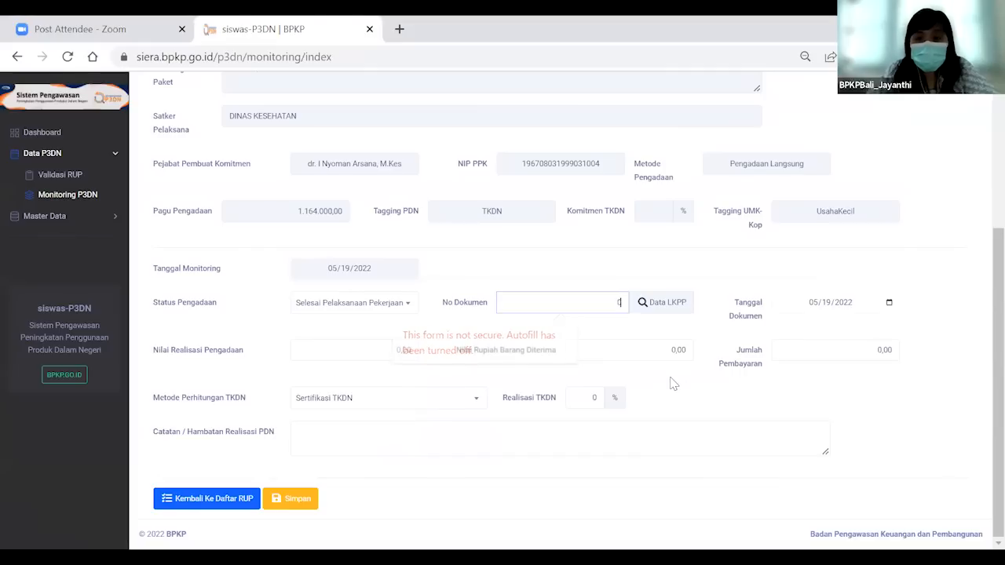
pyautogui.write('/doku')
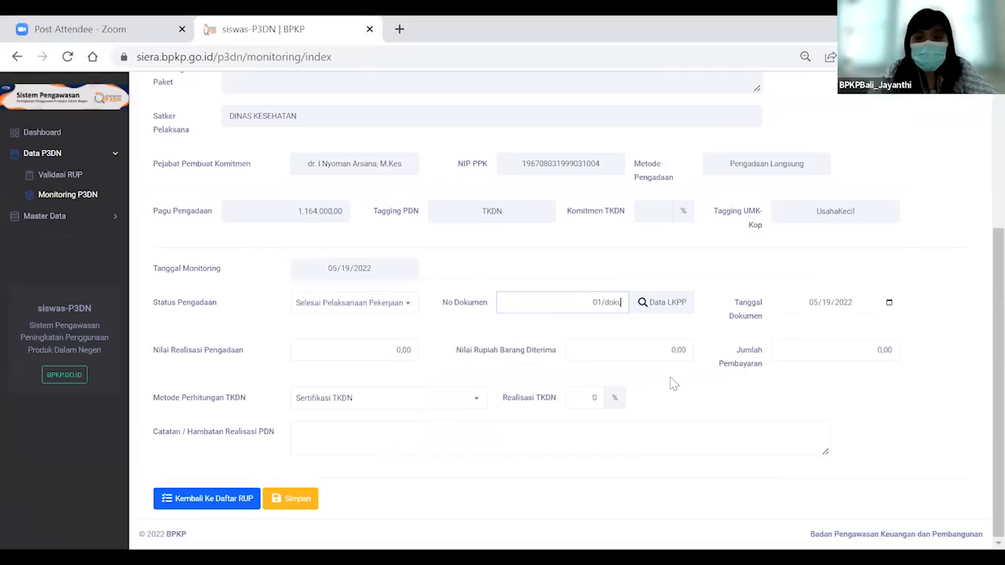
pyautogui.write('men.')
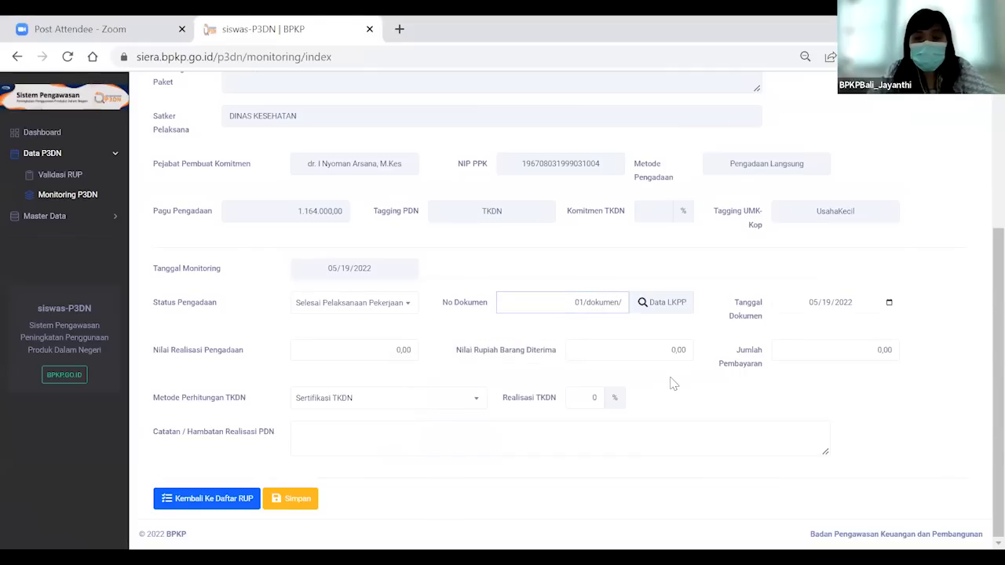
pyautogui.write('20')
pyautogui.press('BackSpace')
pyautogui.press('BackSpace')
pyautogui.press('BackSpace')
pyautogui.write('contoh')
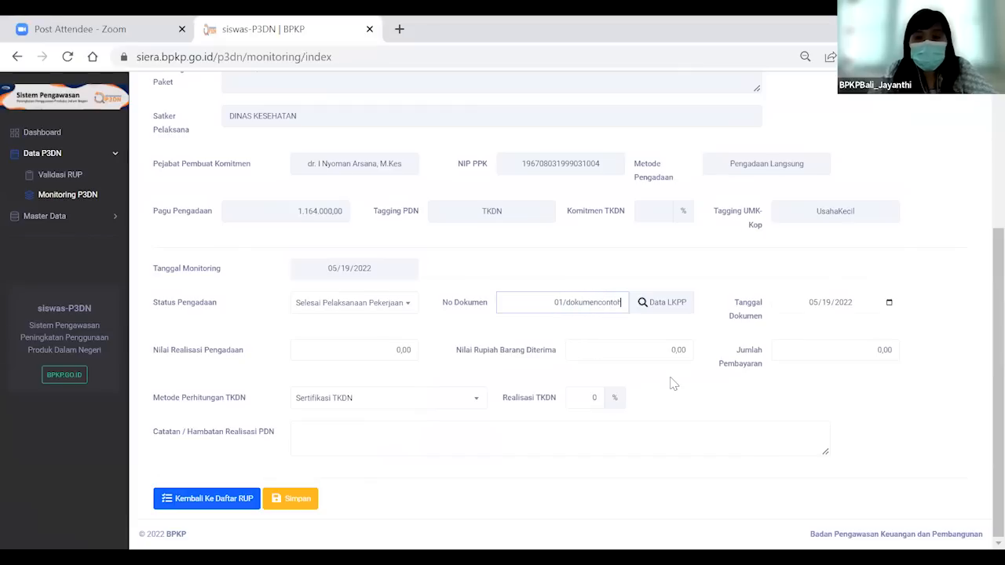
pyautogui.write('/2022')
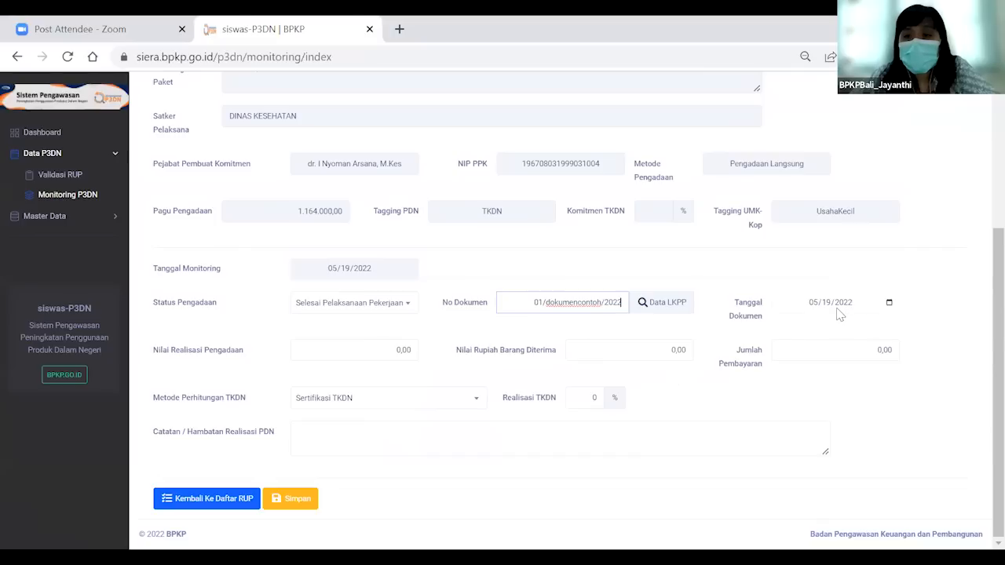
pyautogui.click(679, 304)
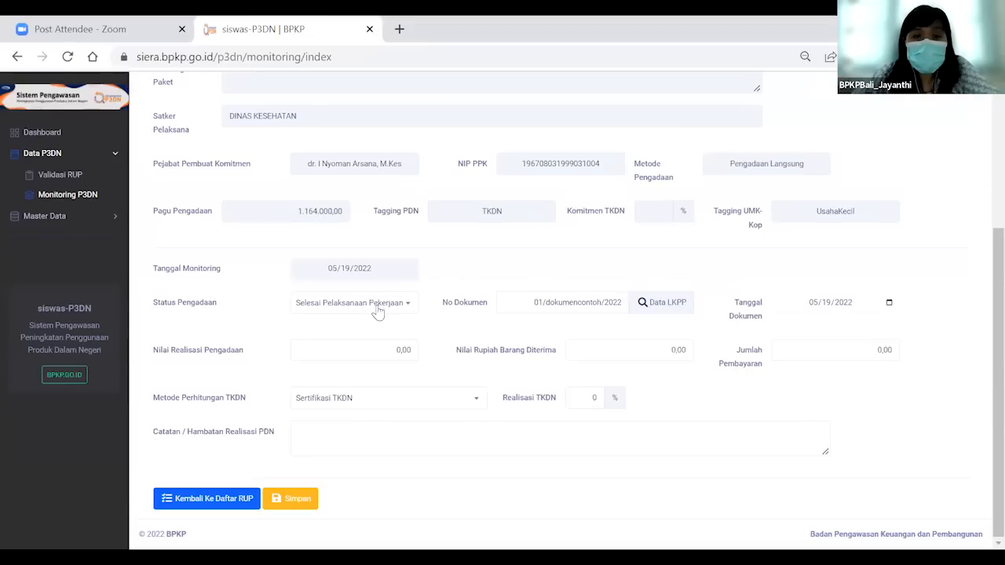
# Step: Set Nilai Realisasi Pengadaan, Nilai Rupiah Barang Diterima and Jumlah Pembayaran each to 1.164.000,00
pyautogui.click(397, 349)
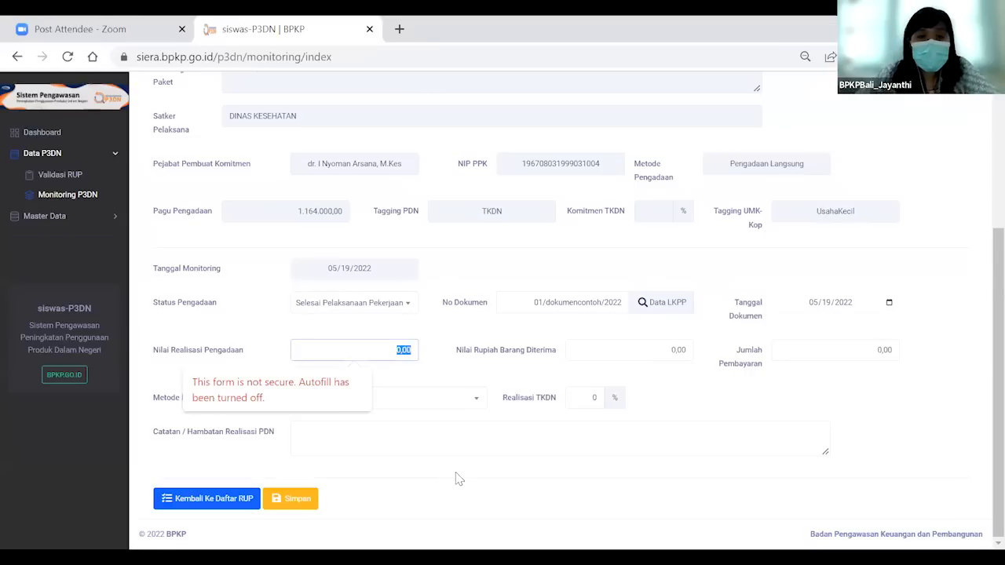
pyautogui.write('11')
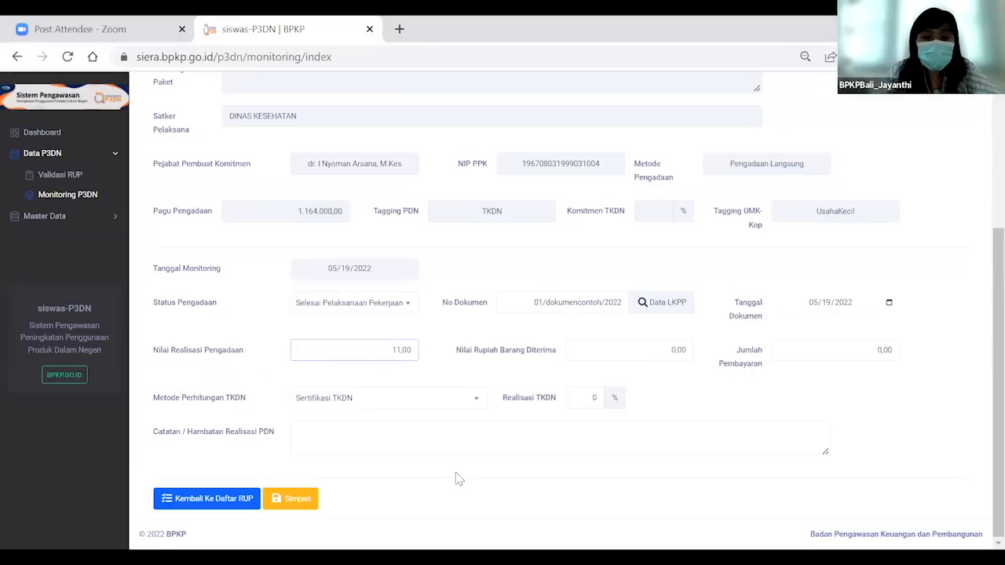
pyautogui.write('6.4000')
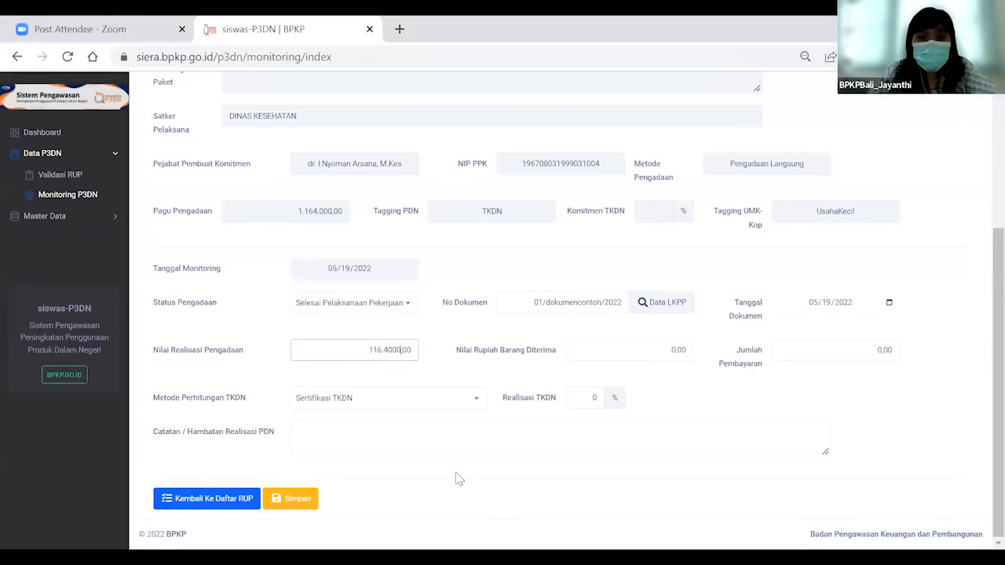
pyautogui.press('Tab')
pyautogui.write('1')
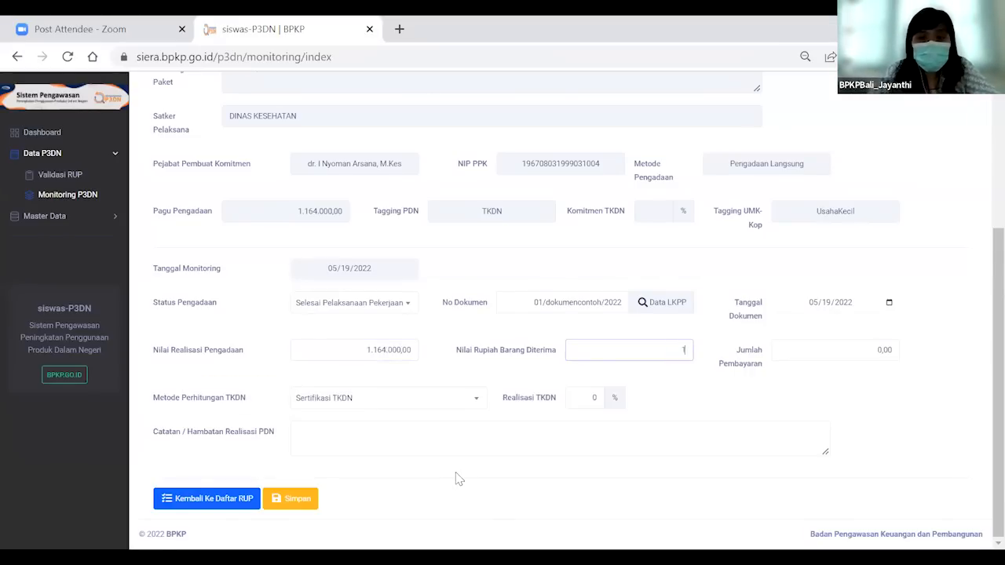
pyautogui.write('1.640')
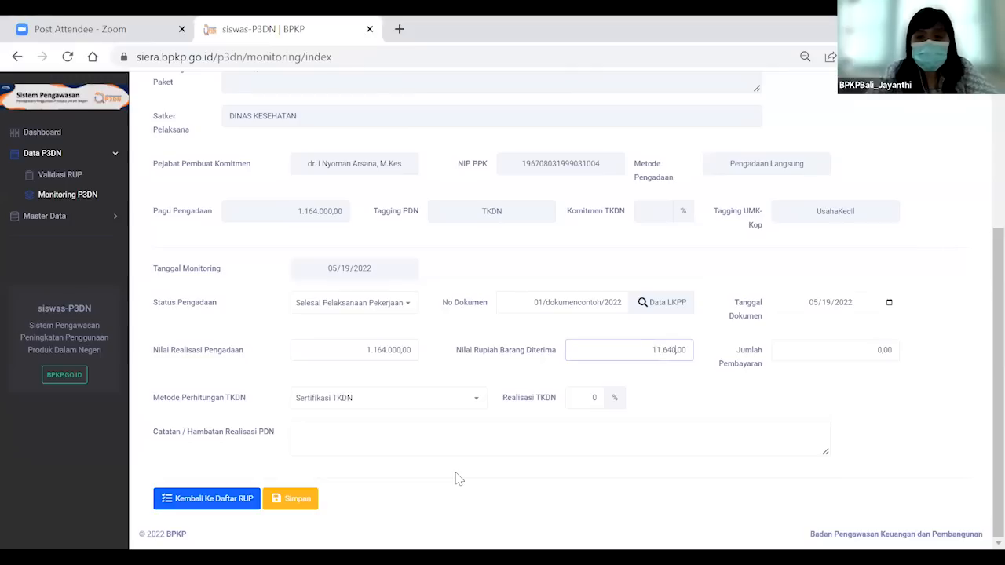
pyautogui.press('Tab')
pyautogui.write('1.1')
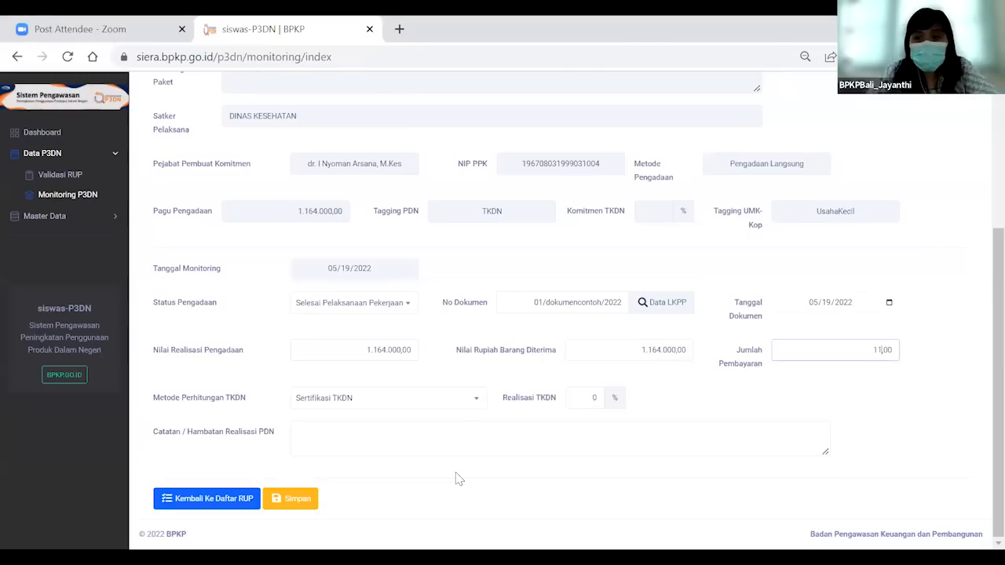
pyautogui.write('64.000')
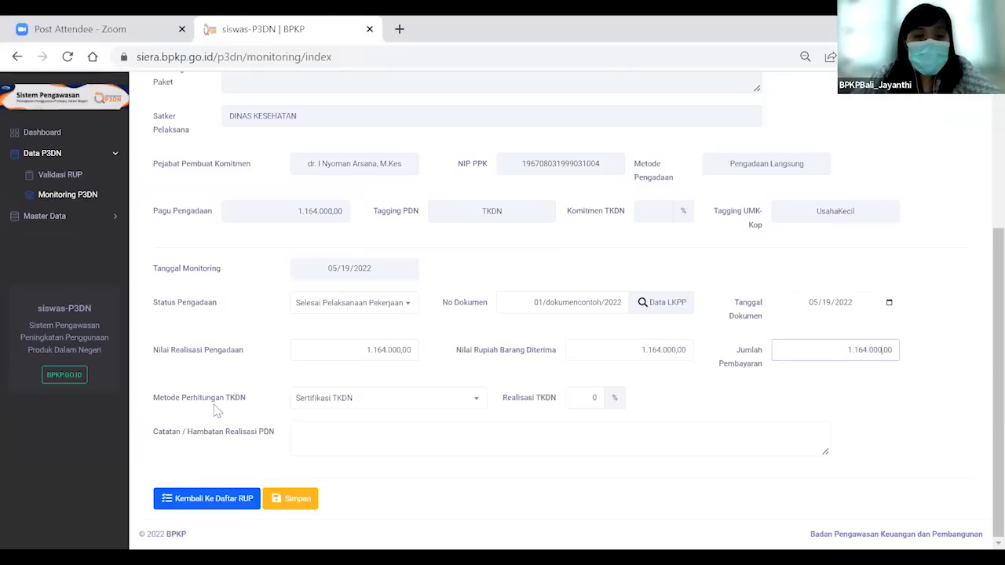
# Step: Set Metode Perhitungan TKDN to Pernyataan Penyedia (self declared) with Realisasi TKDN at 100%, and save the realization data
pyautogui.click(359, 401)
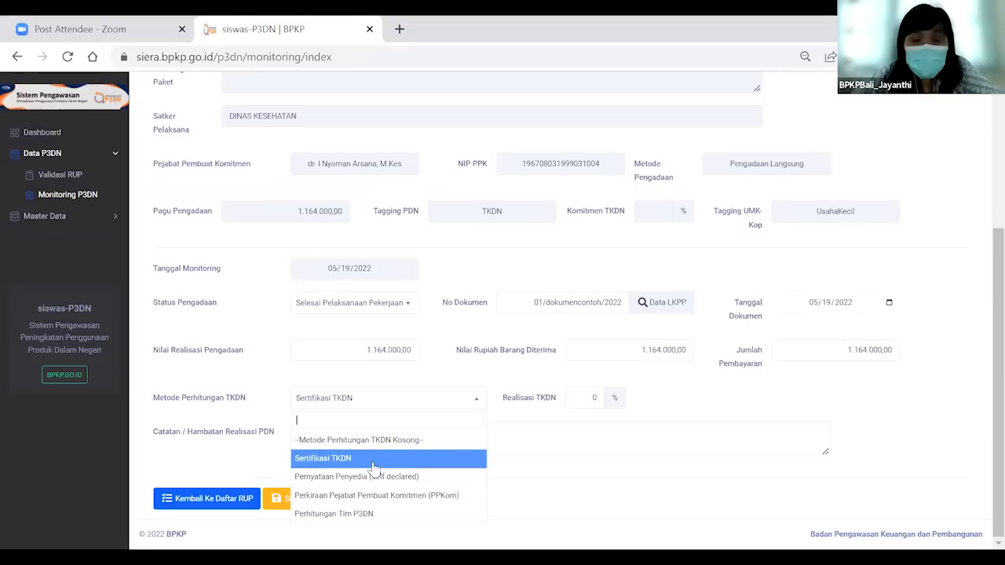
pyautogui.click(436, 477)
pyautogui.moveTo(589, 397); pyautogui.dragTo(623, 404)
pyautogui.write('100')
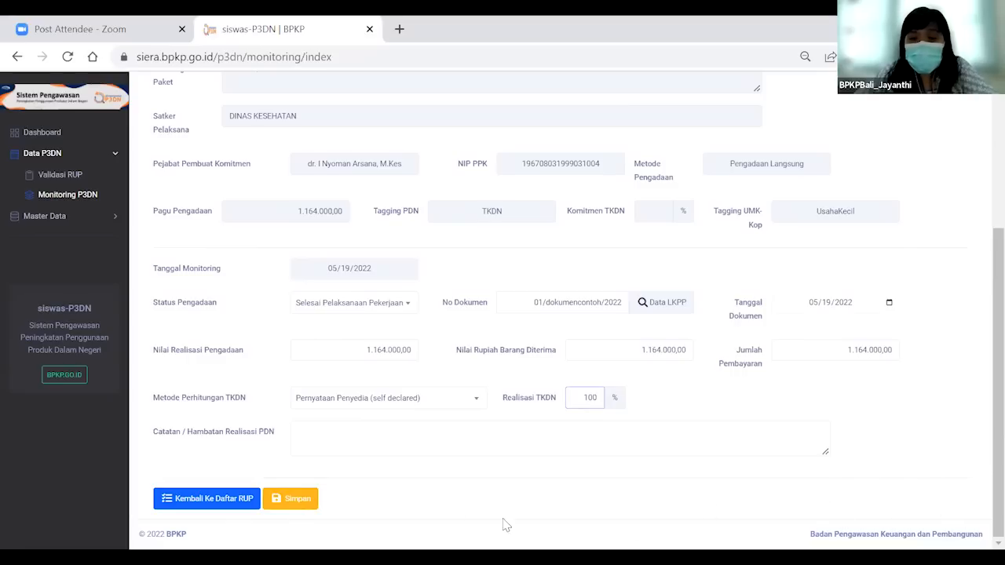
pyautogui.click(296, 502)
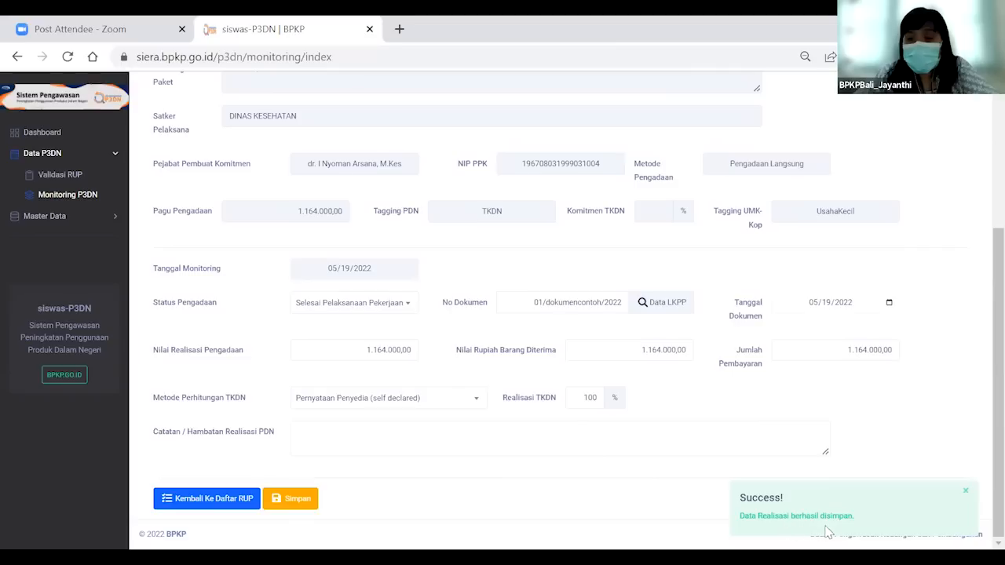
pyautogui.click(966, 493)
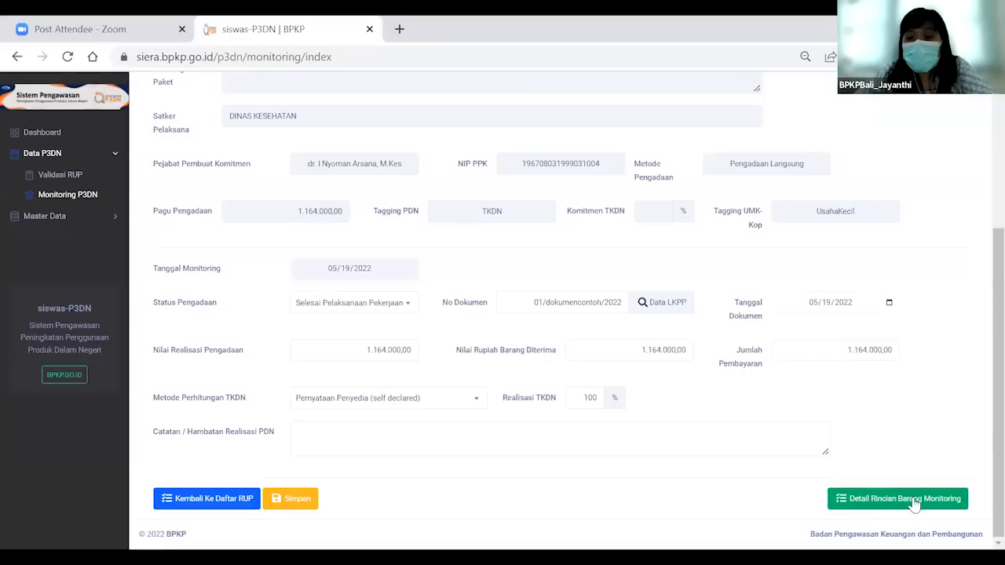
# Step: Check over the saved STEKER realization form and open its Detail Rincian Barang Monitoring
pyautogui.scroll(3, 913, 505)
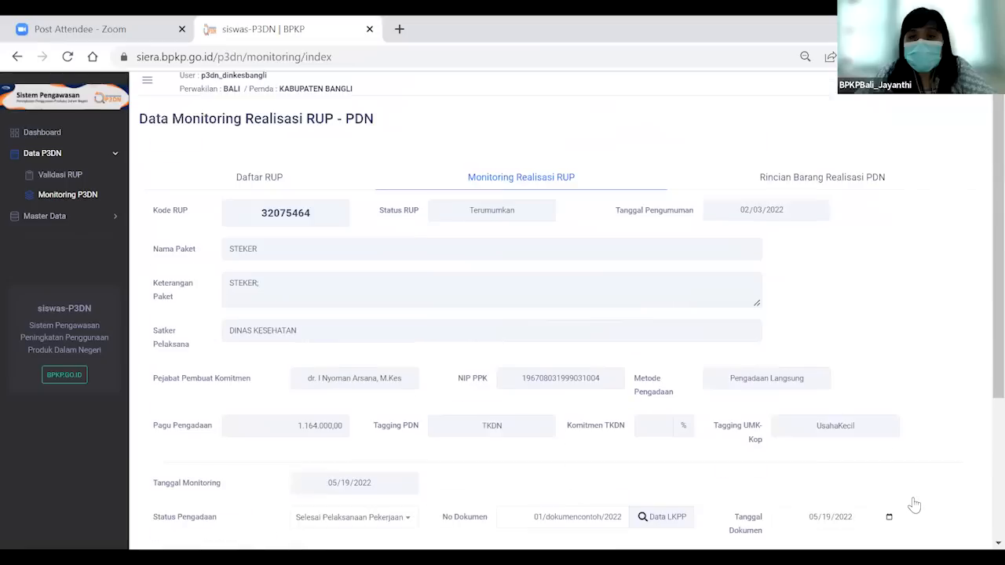
pyautogui.scroll(-3, 661, 364)
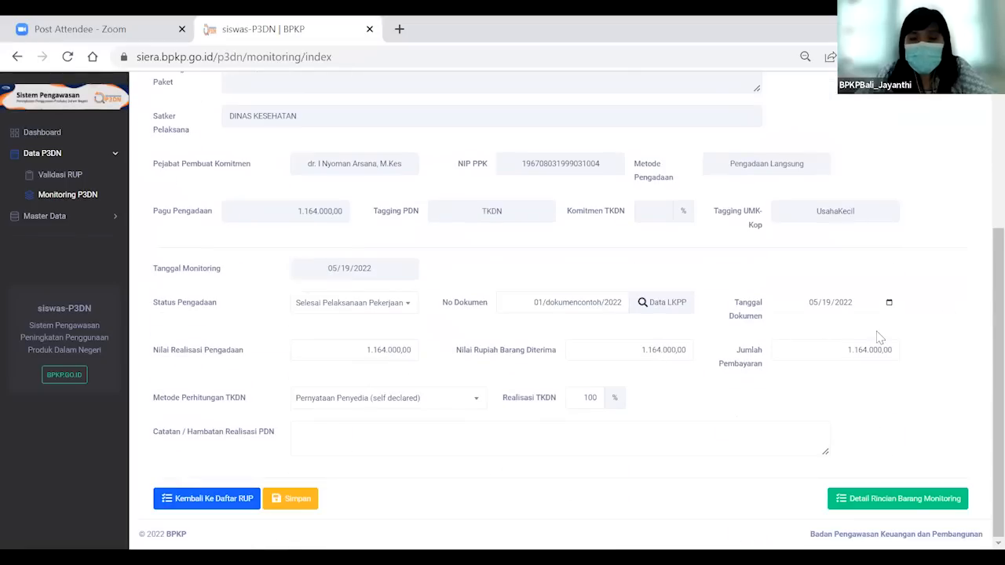
pyautogui.click(908, 504)
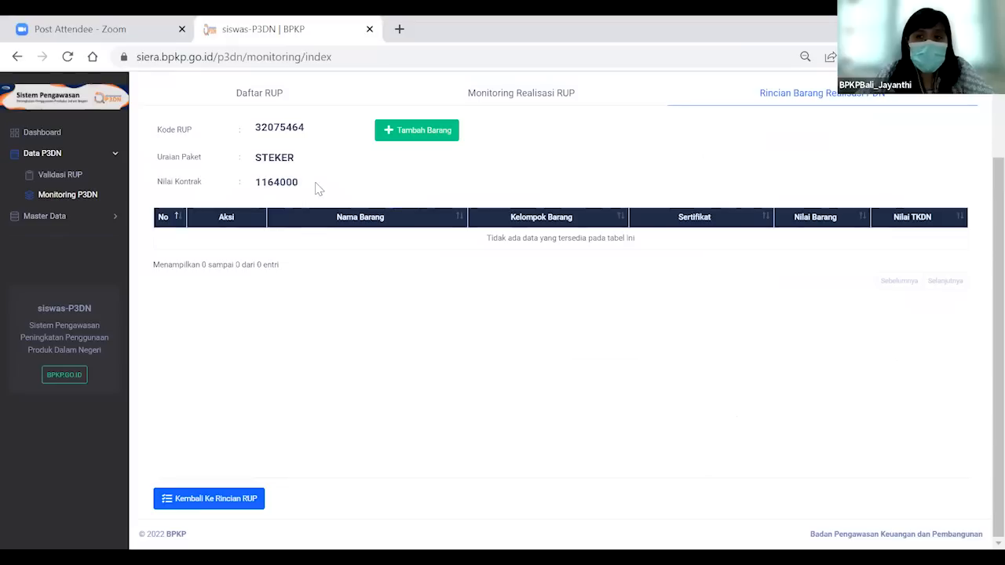
# Step: Start a new item for STEKER, mark it as having a Kemenperin TKDN certificate, and open the certified goods list
pyautogui.click(432, 134)
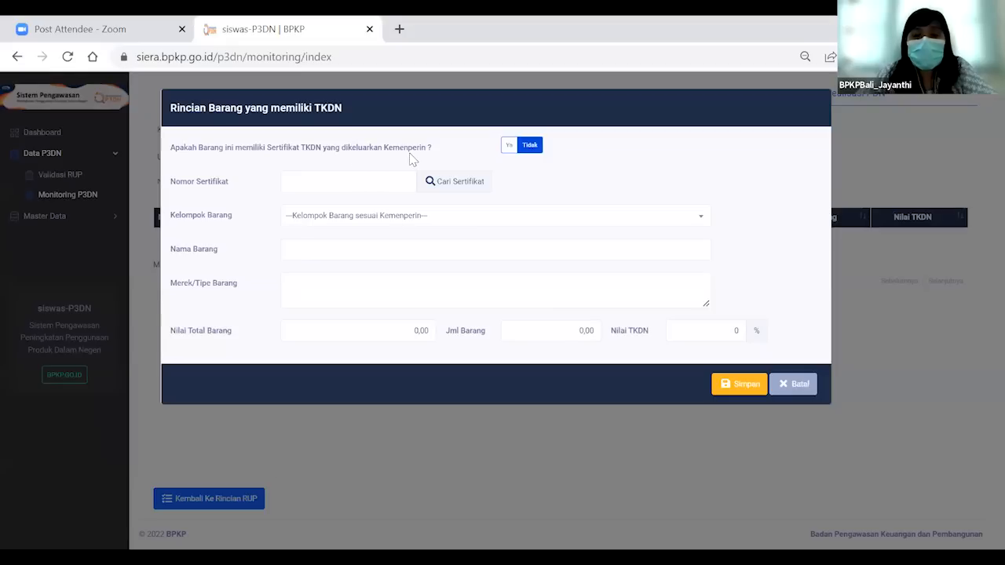
pyautogui.click(509, 148)
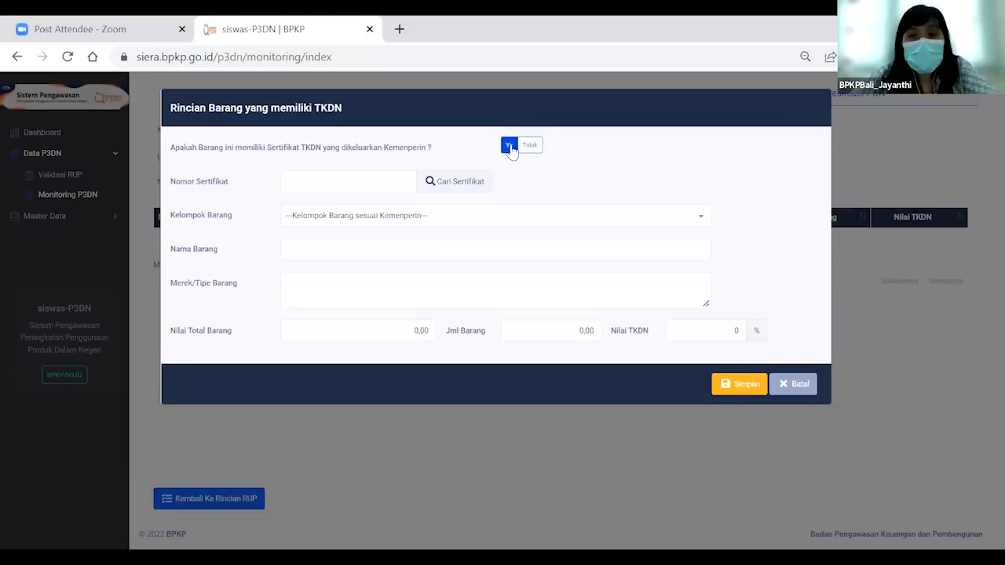
pyautogui.click(465, 182)
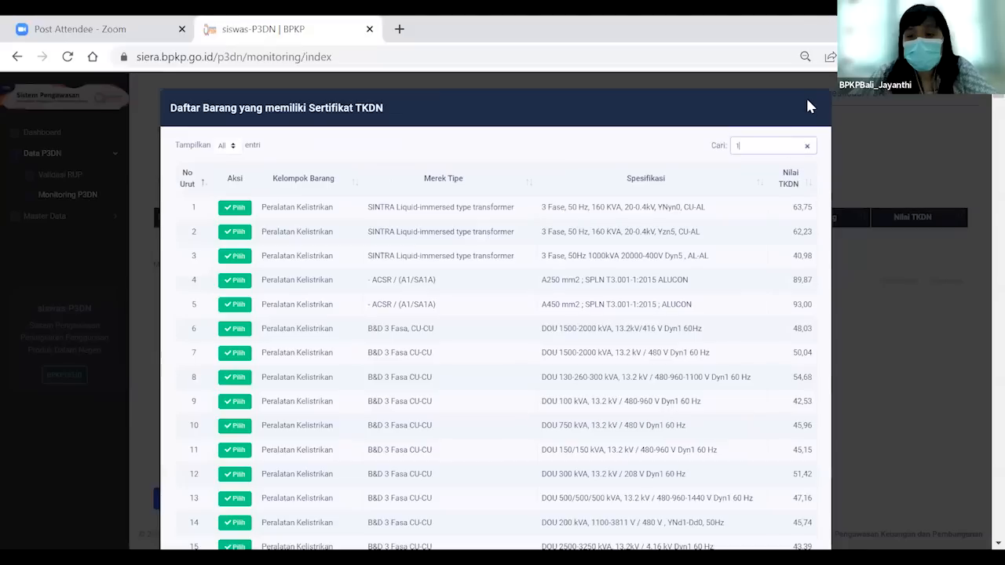
pyautogui.press('BackSpace')
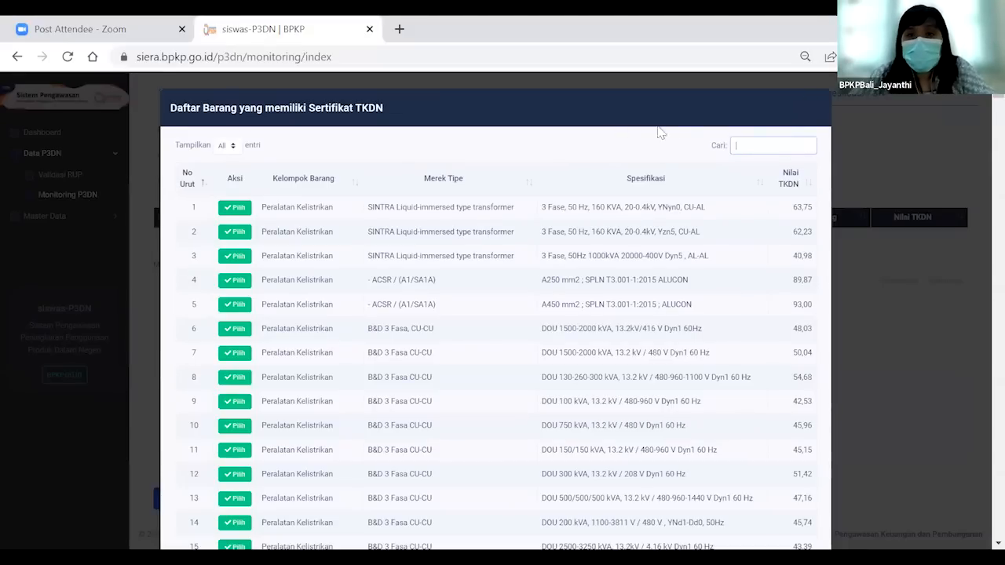
pyautogui.click(522, 140)
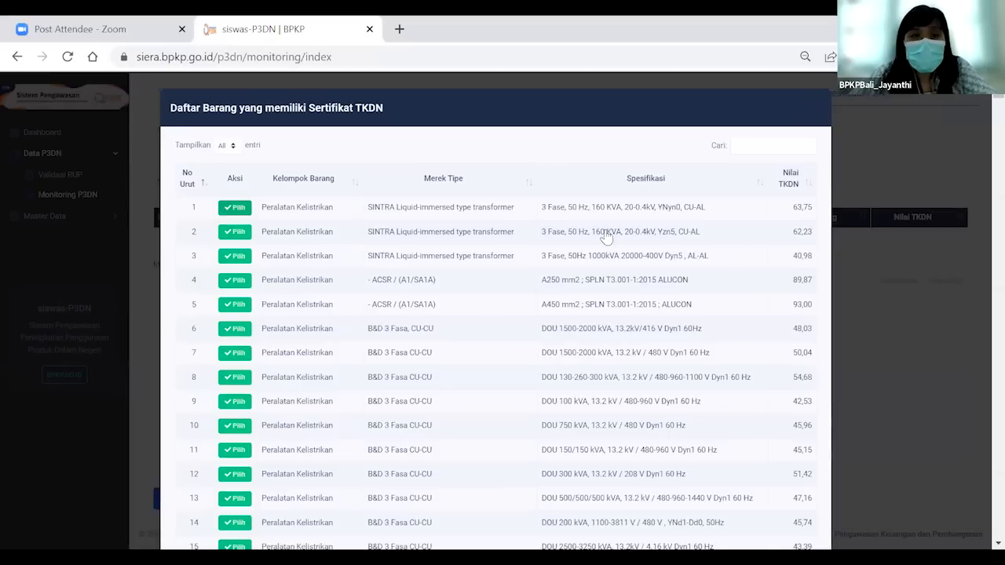
pyautogui.click(746, 149)
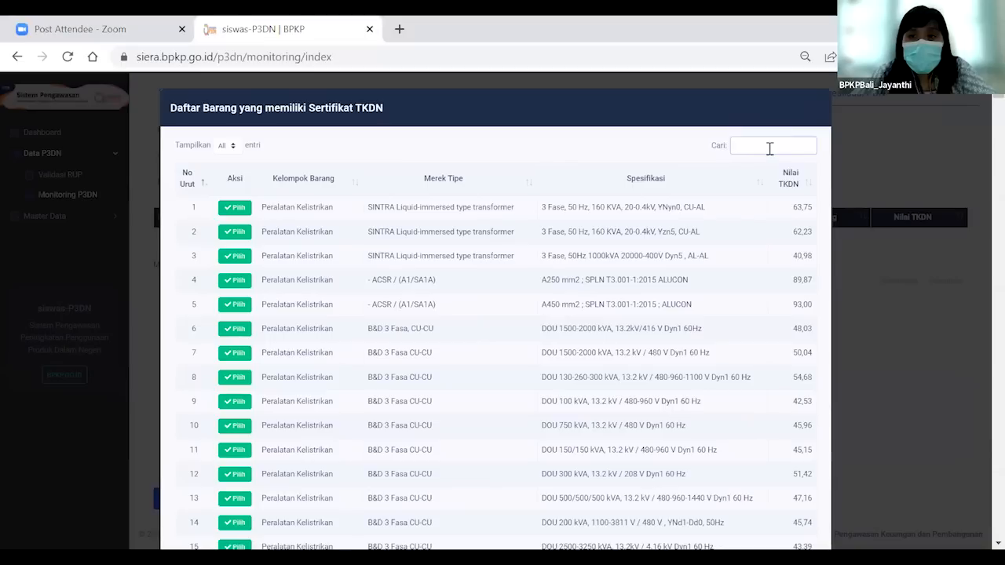
# Step: Look through the certified goods list and choose entry 6, B&D 3 Fasa, CU-CU, DOU 1500-2000 kVA
pyautogui.scroll(-2, 769, 149)
pyautogui.scroll(2, 773, 157)
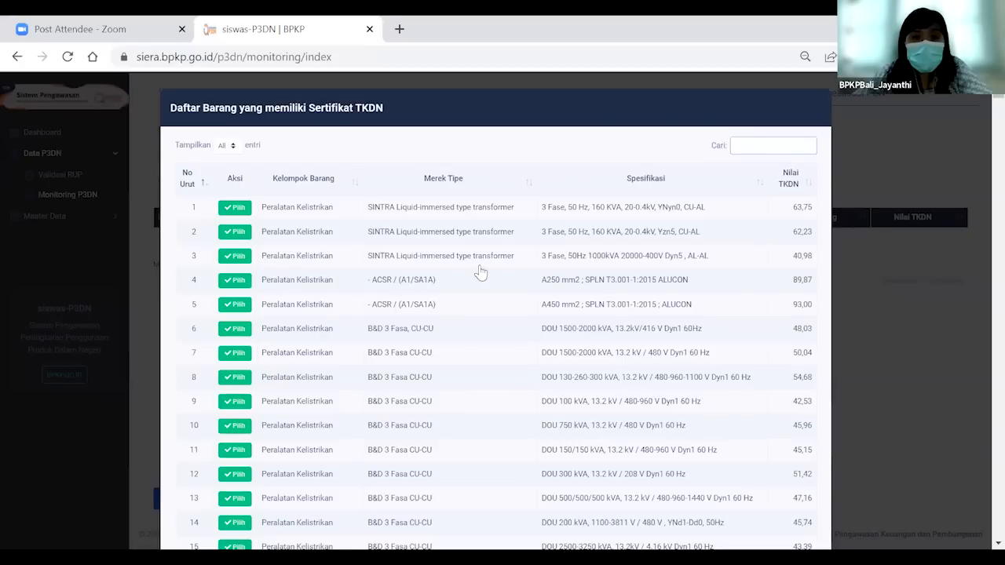
pyautogui.scroll(-3, 462, 260)
pyautogui.scroll(-3, 464, 262)
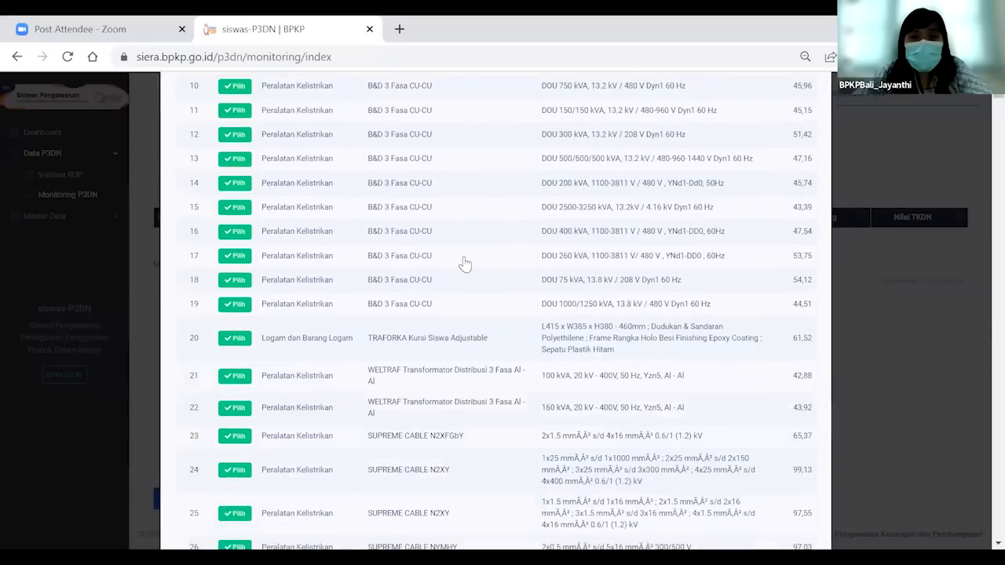
pyautogui.scroll(6, 464, 263)
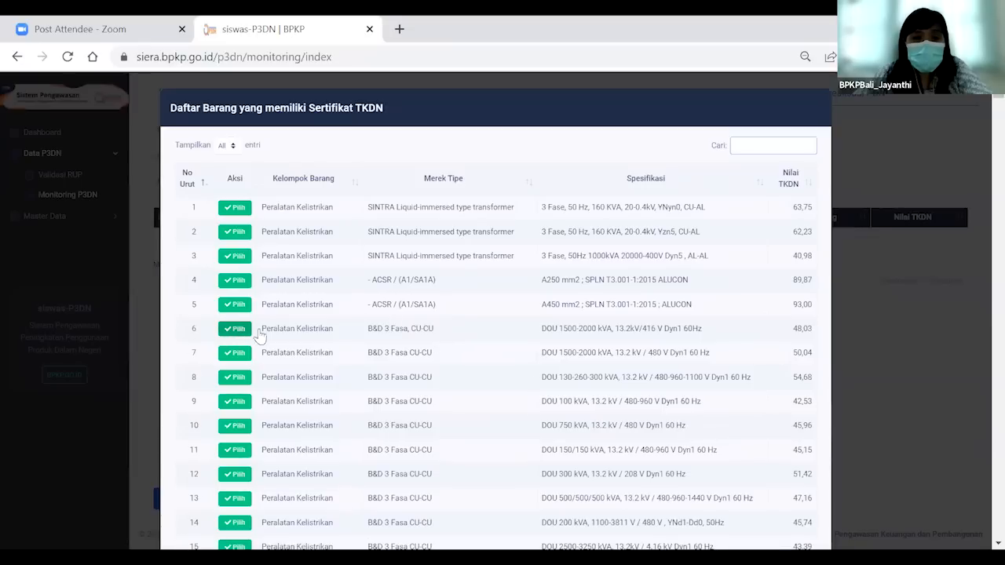
pyautogui.click(934, 306)
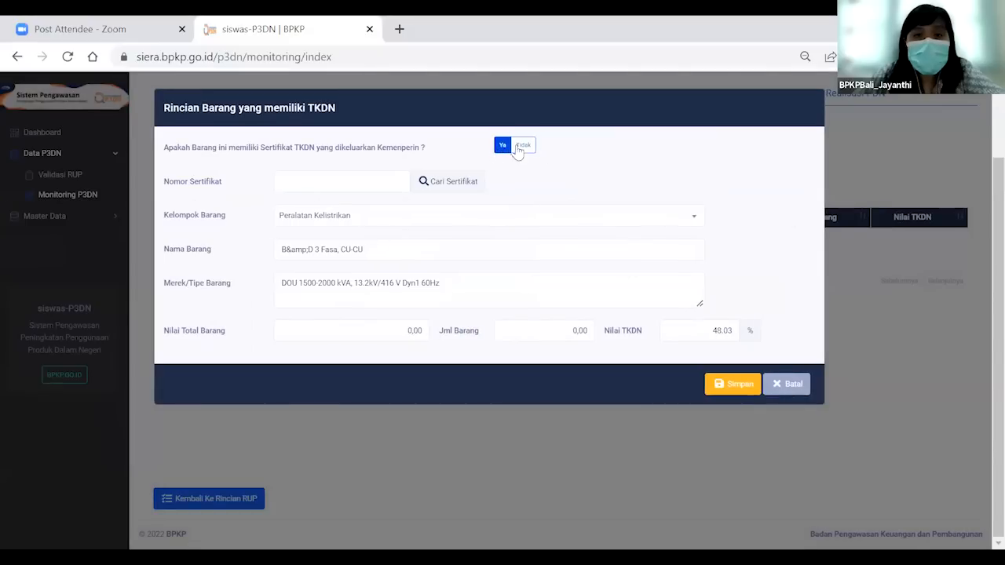
# Step: Set the Kemenperin certificate question to Tidak and Kelompok Barang to Barang Lainnya
pyautogui.click(525, 147)
pyautogui.click(394, 219)
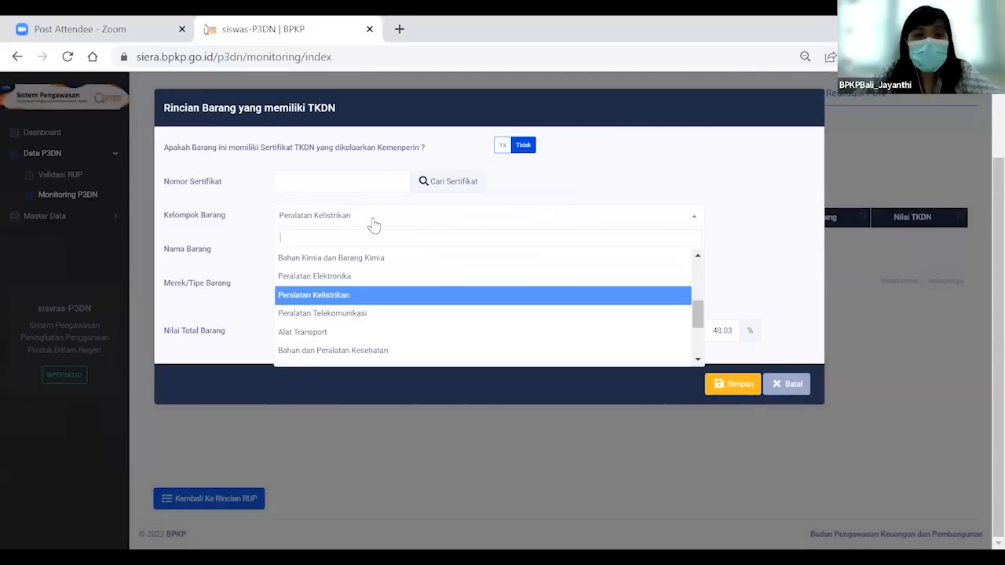
pyautogui.click(374, 225)
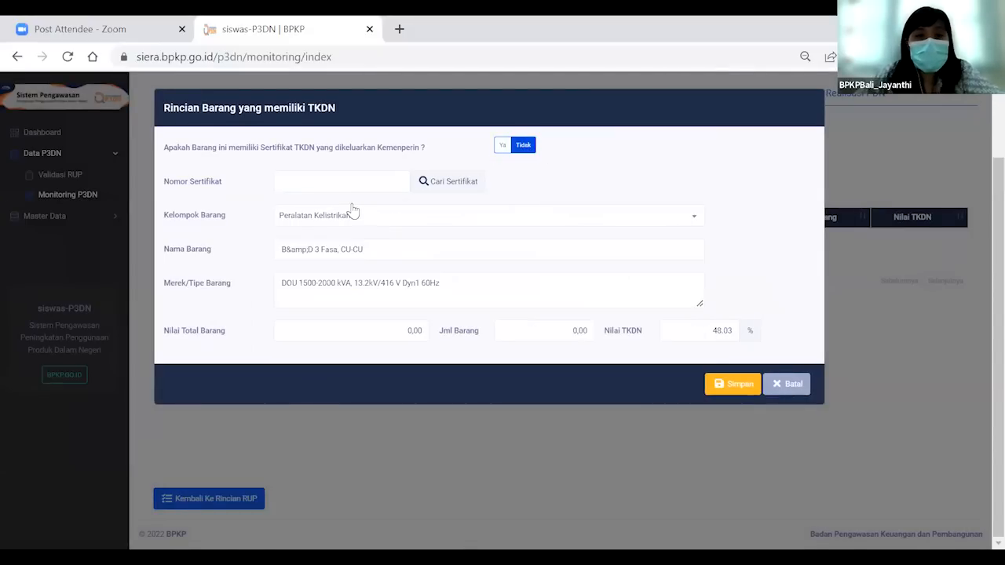
pyautogui.click(358, 226)
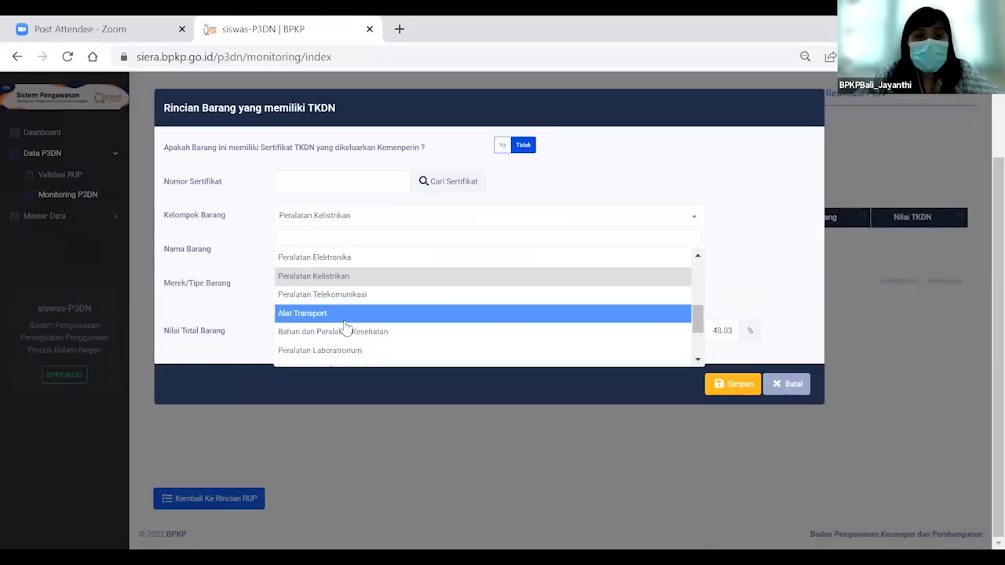
pyautogui.click(345, 316)
pyautogui.click(342, 218)
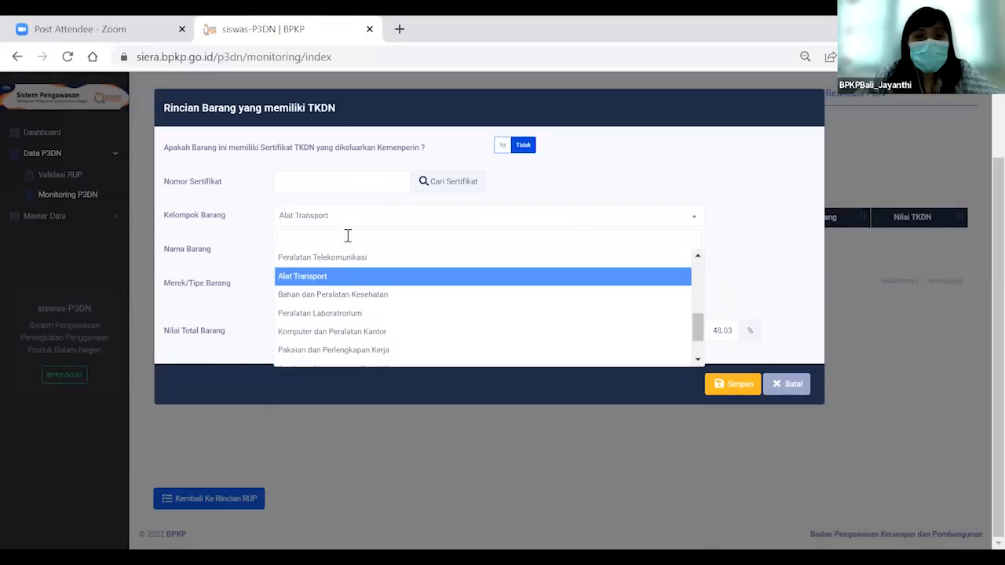
pyautogui.scroll(-1, 361, 320)
pyautogui.click(343, 357)
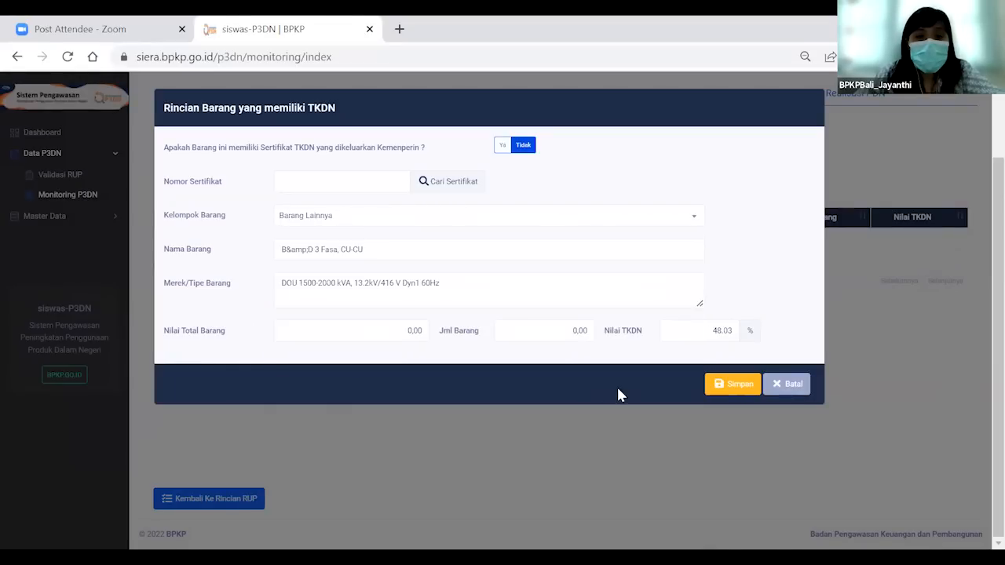
# Step: Replace Nama Barang with Barang lainnya and Merek/Tipe Barang with tipe A
pyautogui.click(389, 251)
pyautogui.hotkey('ctrl', 'a')
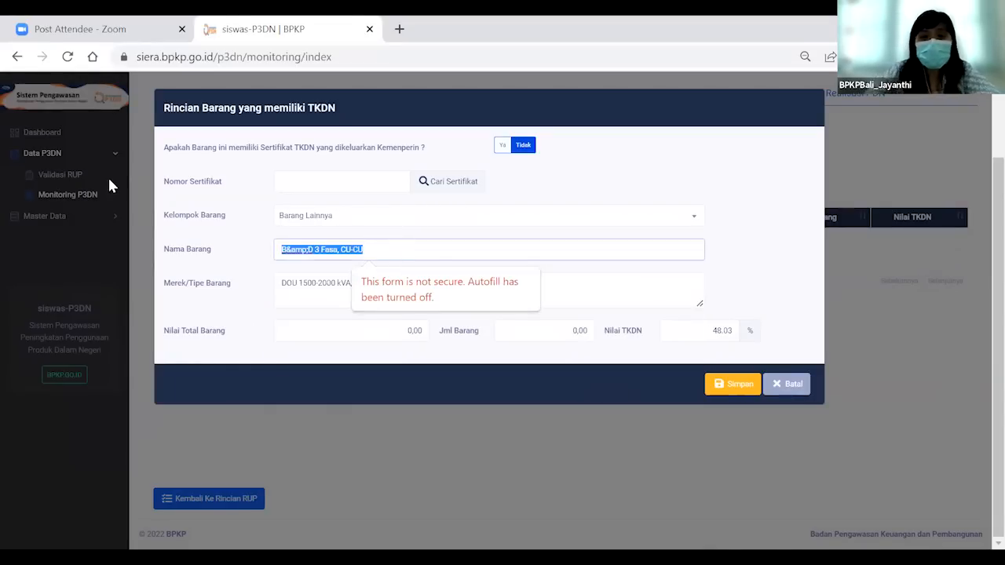
pyautogui.write('Barang lainnya')
pyautogui.moveTo(464, 288); pyautogui.dragTo(211, 252)
pyautogui.write('t')
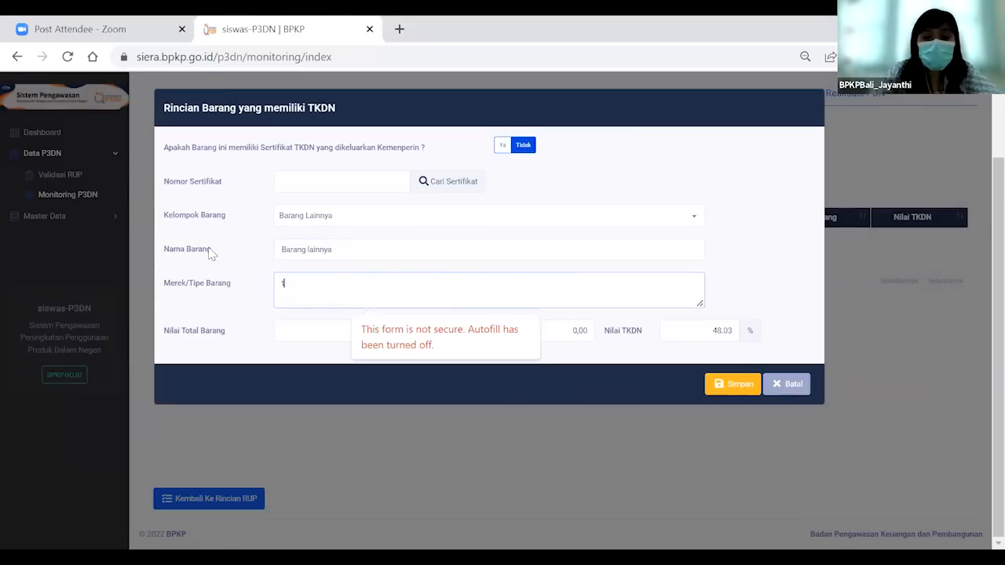
pyautogui.write('ipe A')
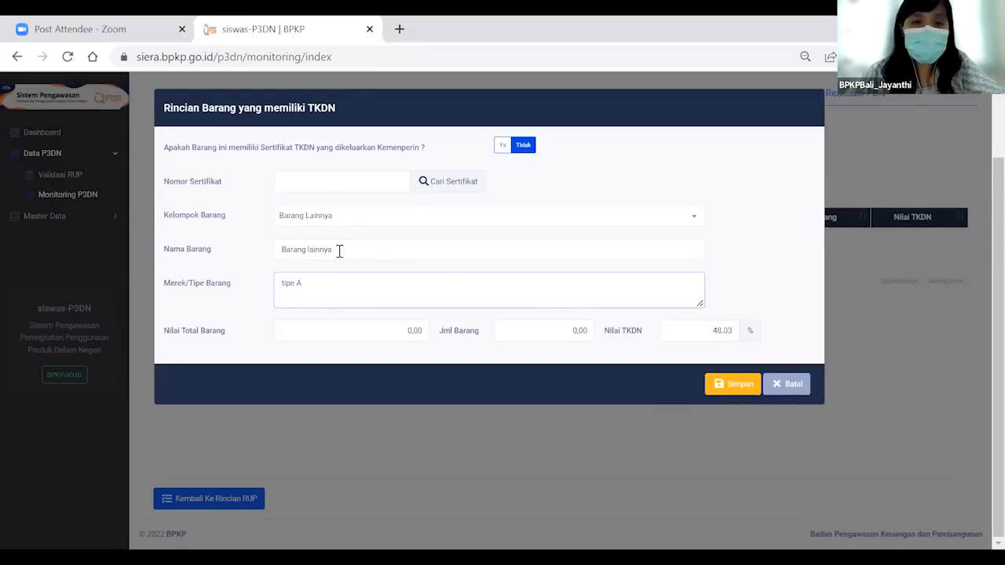
# Step: Start filling in Nilai Total Barang, and cancel the item entry without saving
pyautogui.click(364, 207)
pyautogui.click(364, 206)
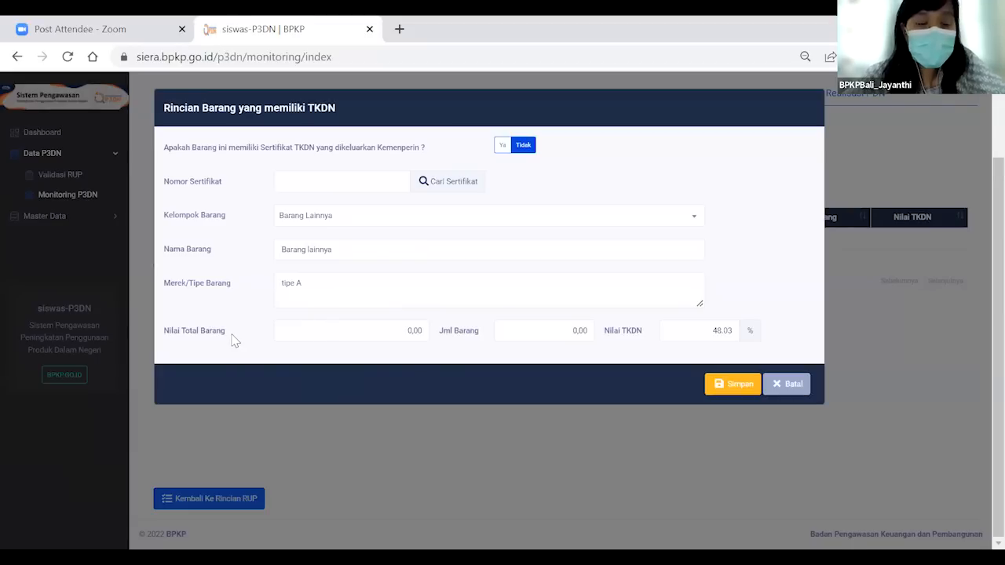
pyautogui.click(383, 333)
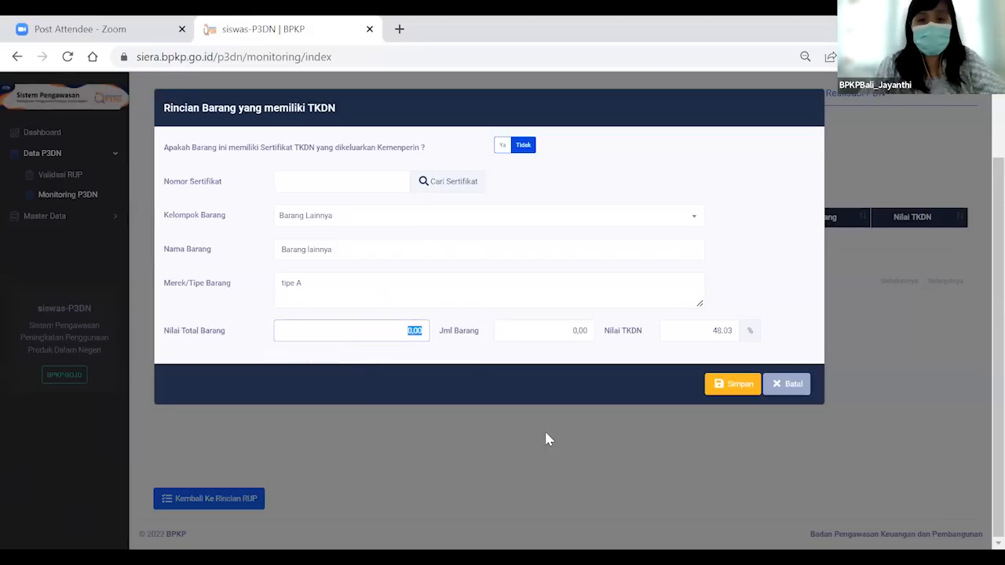
pyautogui.write('1')
pyautogui.click(787, 383)
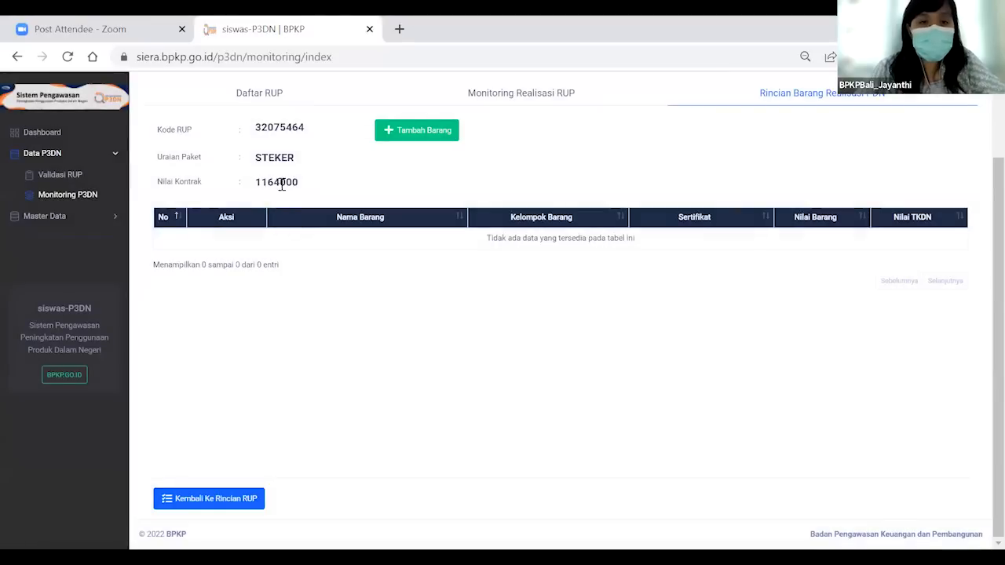
# Step: Add a new STEKER item with Kelompok Barang Barang Lainnya, Nama Barang Barang lainnya and Merek/Tipe Barang Tipe A
pyautogui.click(441, 132)
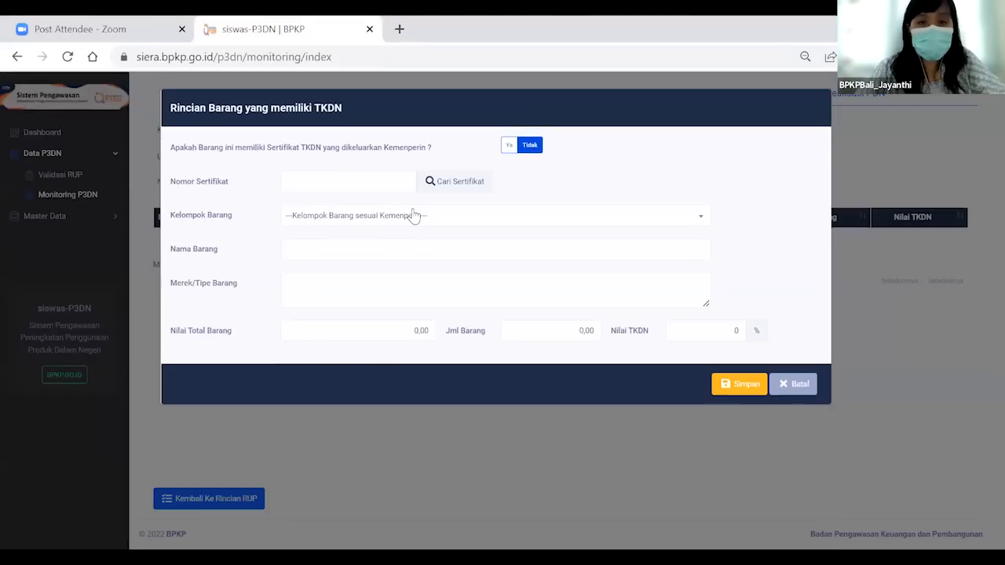
pyautogui.click(412, 215)
pyautogui.scroll(-5, 401, 282)
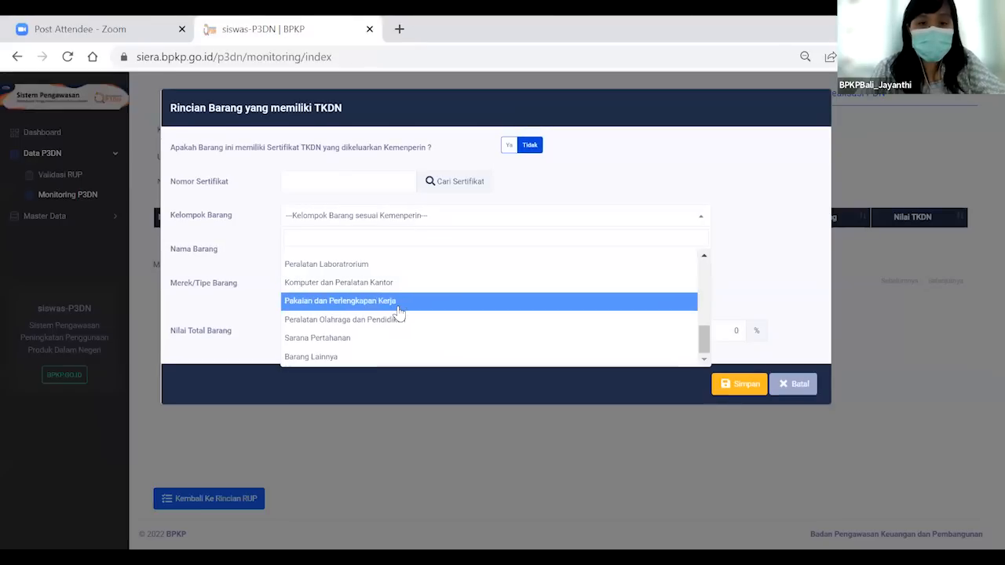
pyautogui.click(380, 357)
pyautogui.click(369, 252)
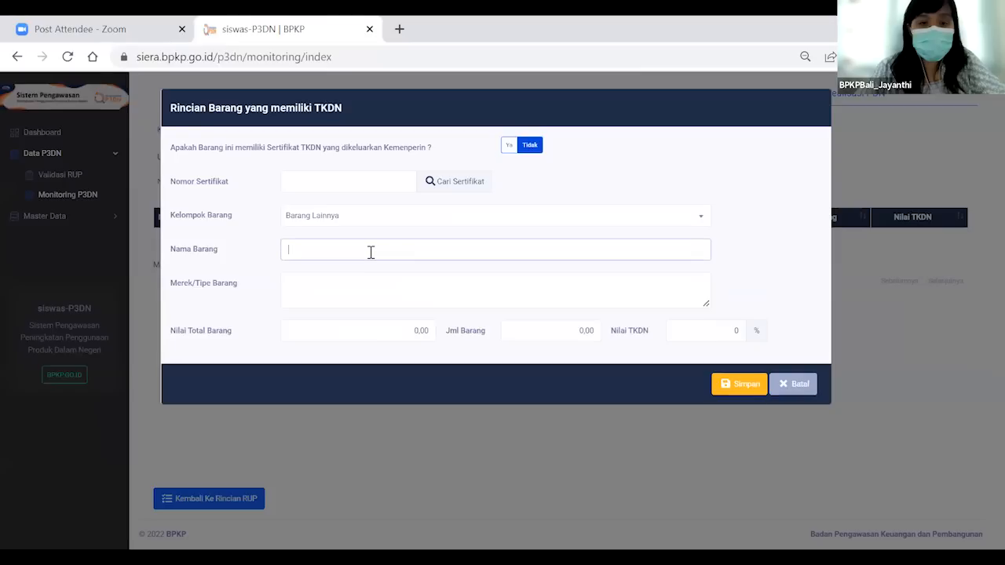
pyautogui.write('Barang')
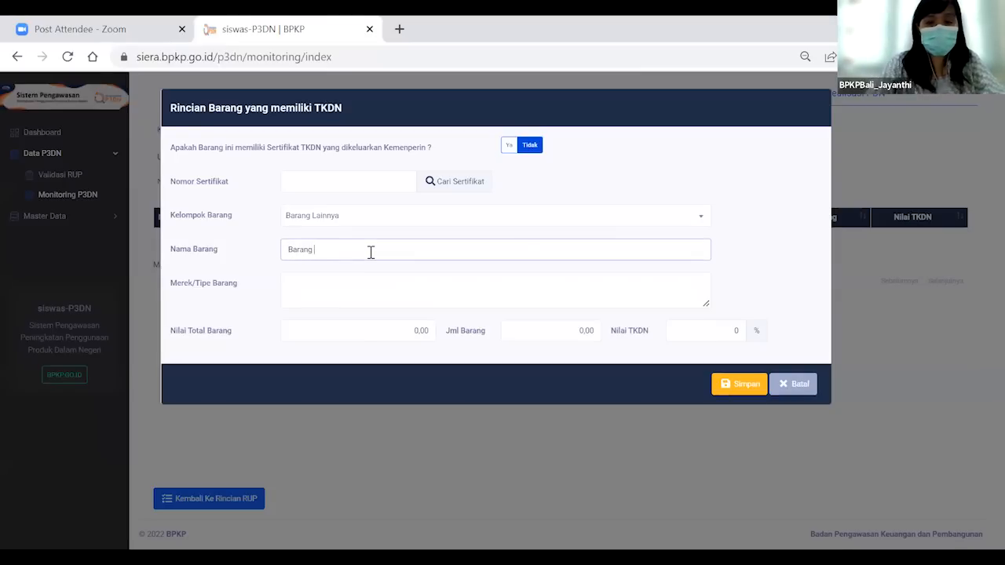
pyautogui.write(' lainnya')
pyautogui.press('Tab')
pyautogui.write('Tip')
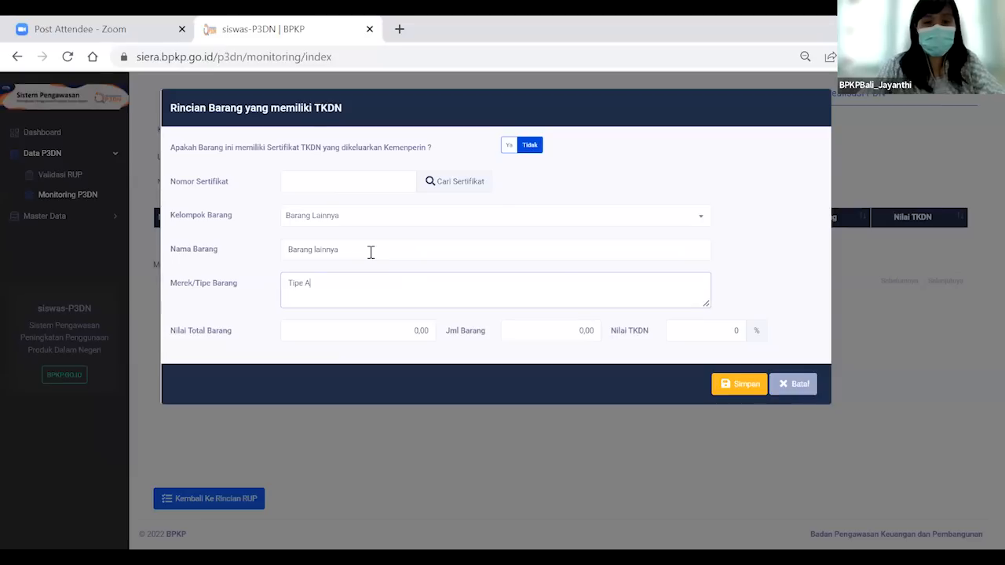
# Step: Set Nilai Total Barang to 1.164.000,00, Jml Barang to 1,00 and Nilai TKDN to 100%, and save the item
pyautogui.click(397, 331)
pyautogui.write('1.164.000')
pyautogui.press('Tab')
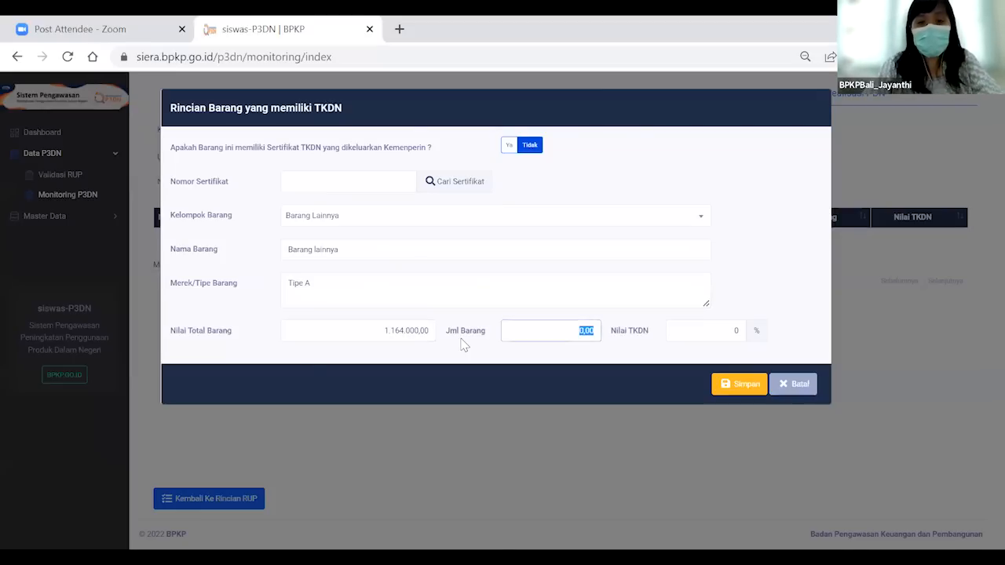
pyautogui.write('1')
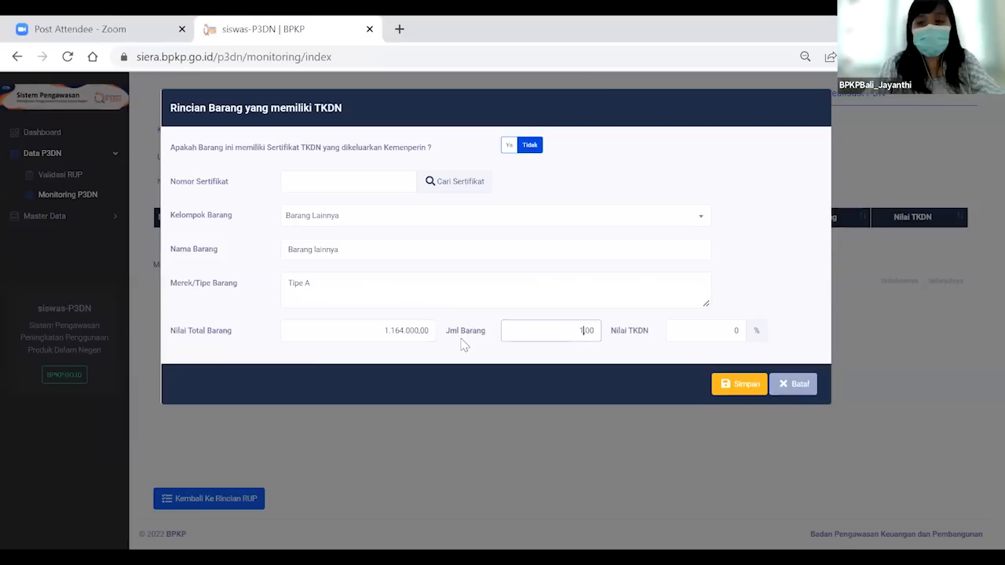
pyautogui.press('Tab')
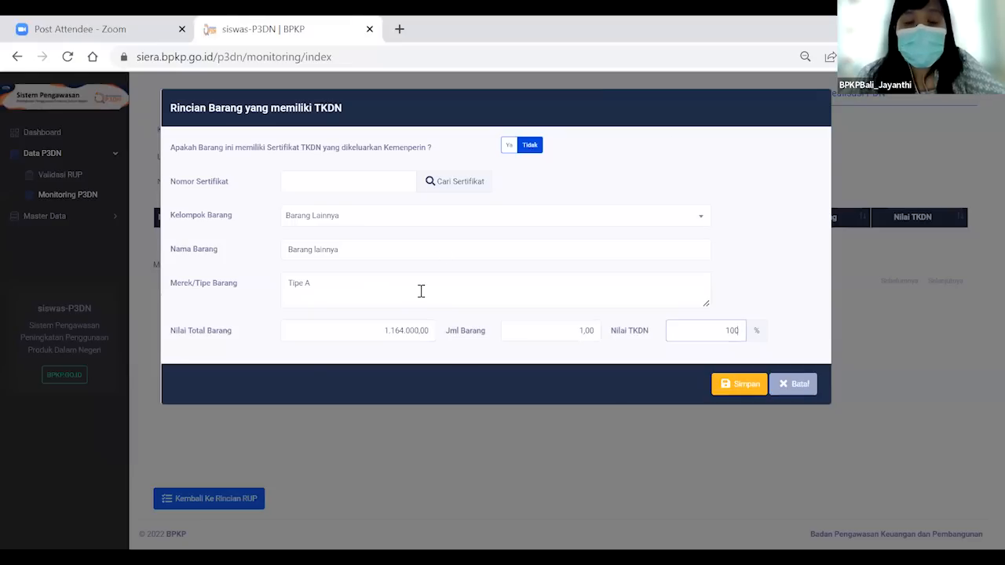
pyautogui.click(744, 385)
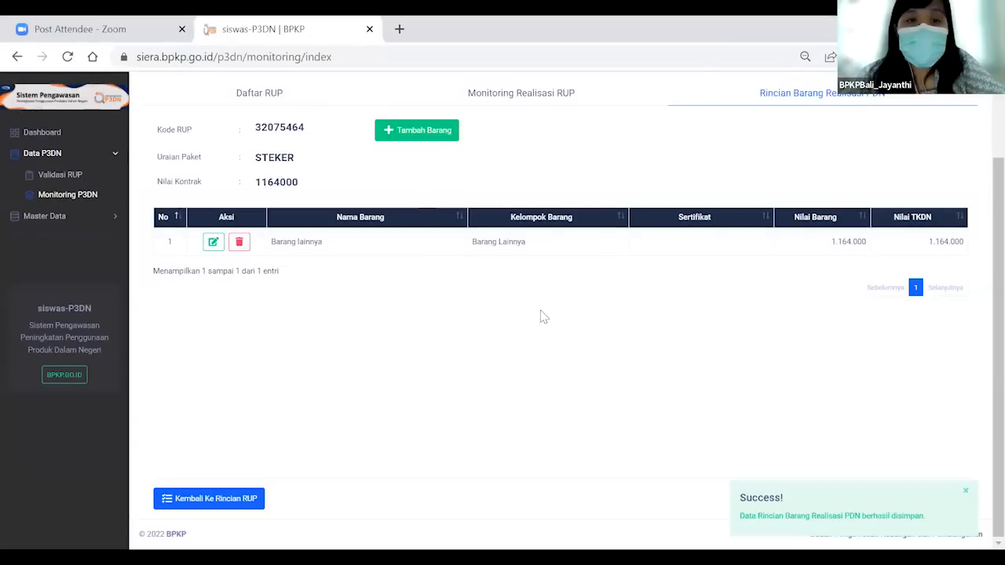
pyautogui.scroll(1, 542, 314)
pyautogui.scroll(1, 542, 314)
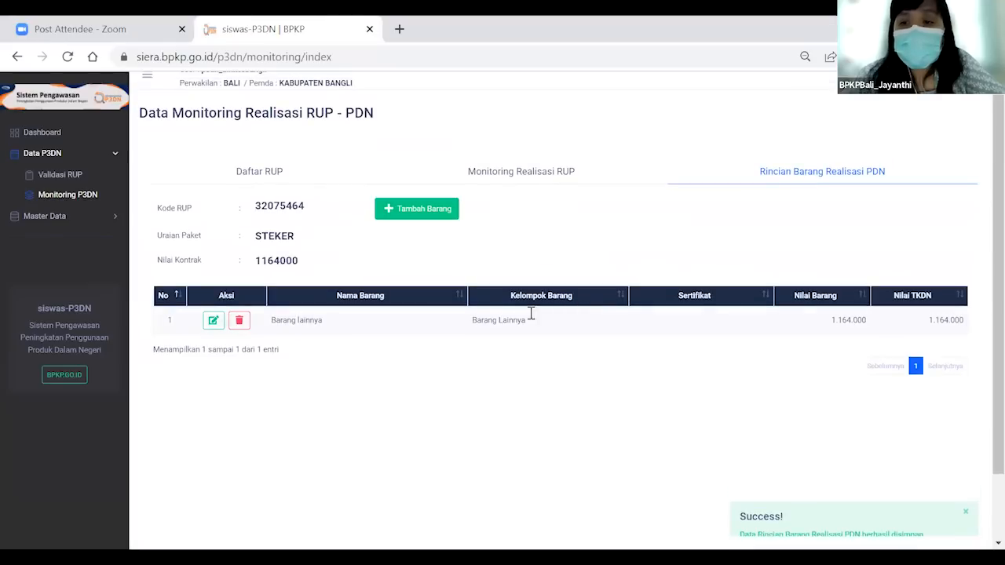
pyautogui.click(416, 210)
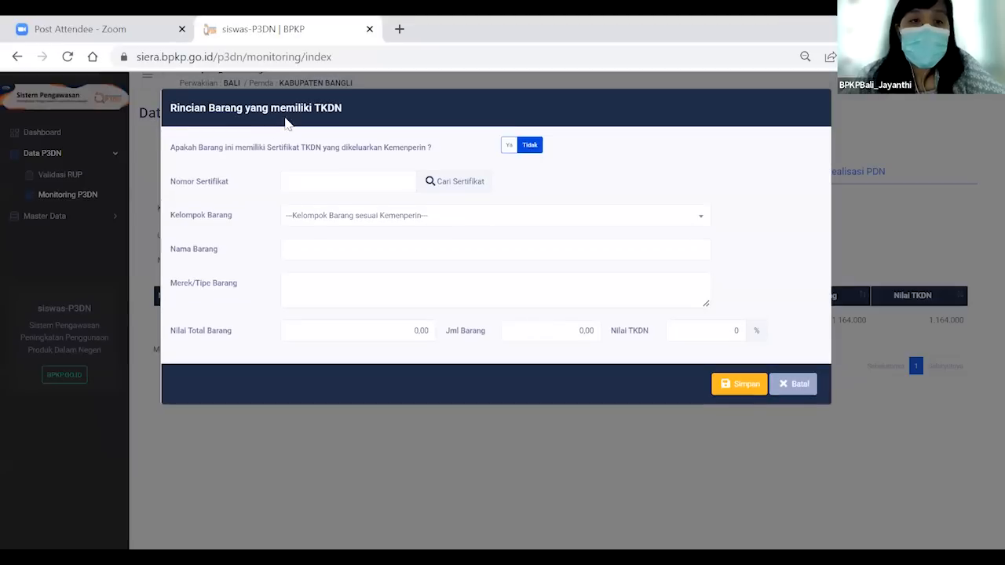
pyautogui.click(795, 384)
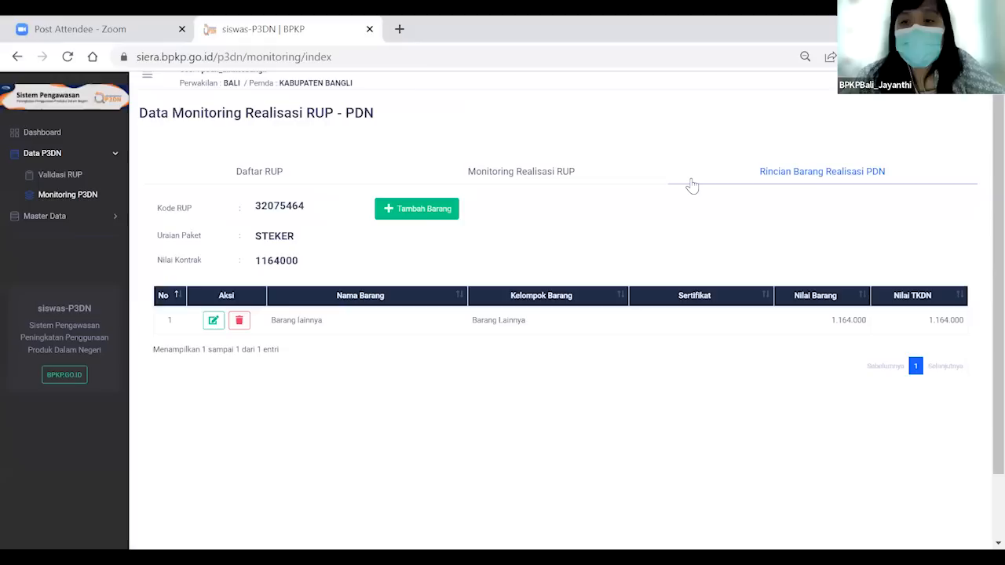
# Step: Leave the STEKER item details and return to the Daftar RUP list in Monitoring P3DN
pyautogui.scroll(-2, 364, 333)
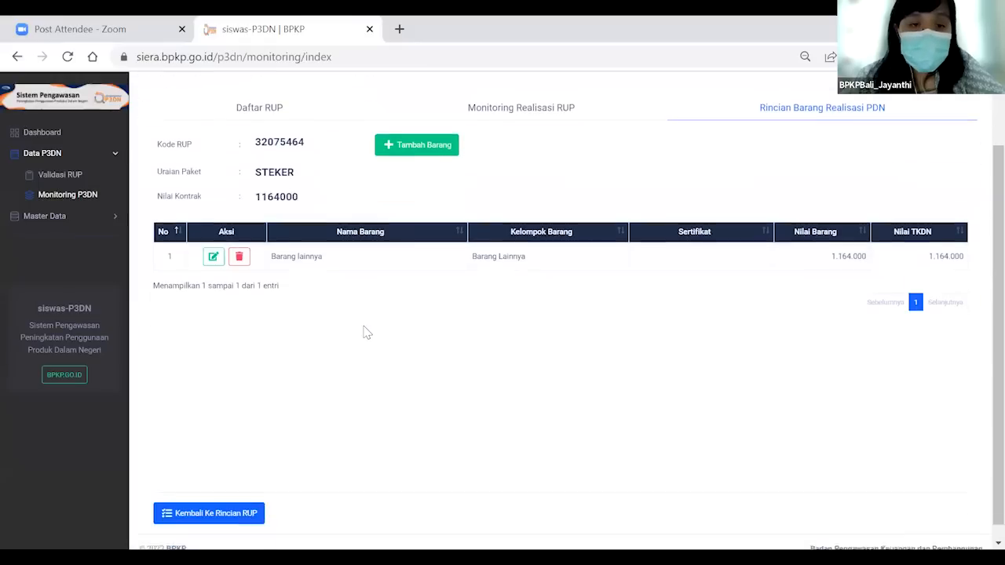
pyautogui.click(209, 499)
pyautogui.scroll(-2, 233, 498)
pyautogui.click(232, 498)
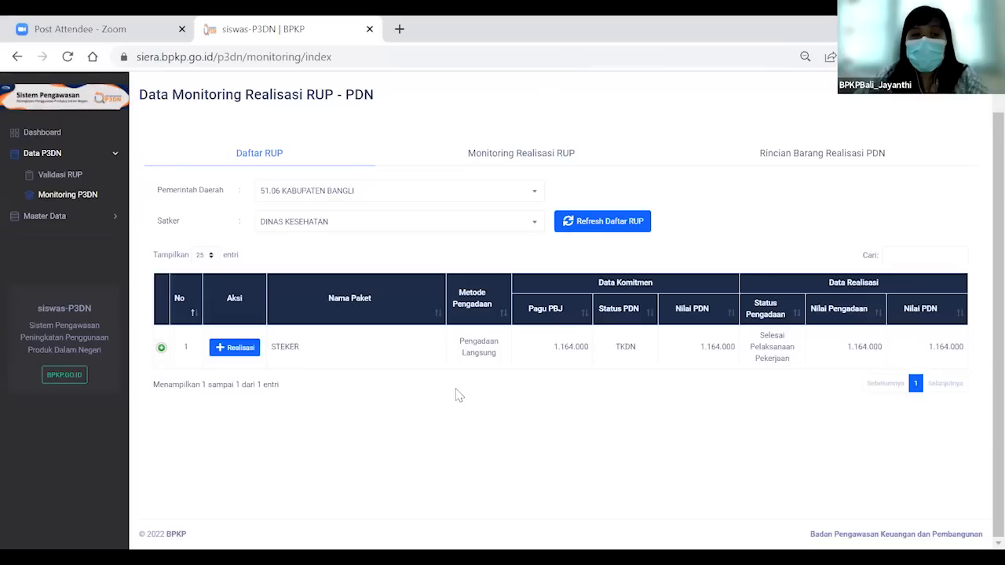
# Step: Load the Validasi RUP package list for Pemerintah Daerah 51.06 KABUPATEN BANGLI and Satker DINAS KESEHATAN
pyautogui.click(72, 174)
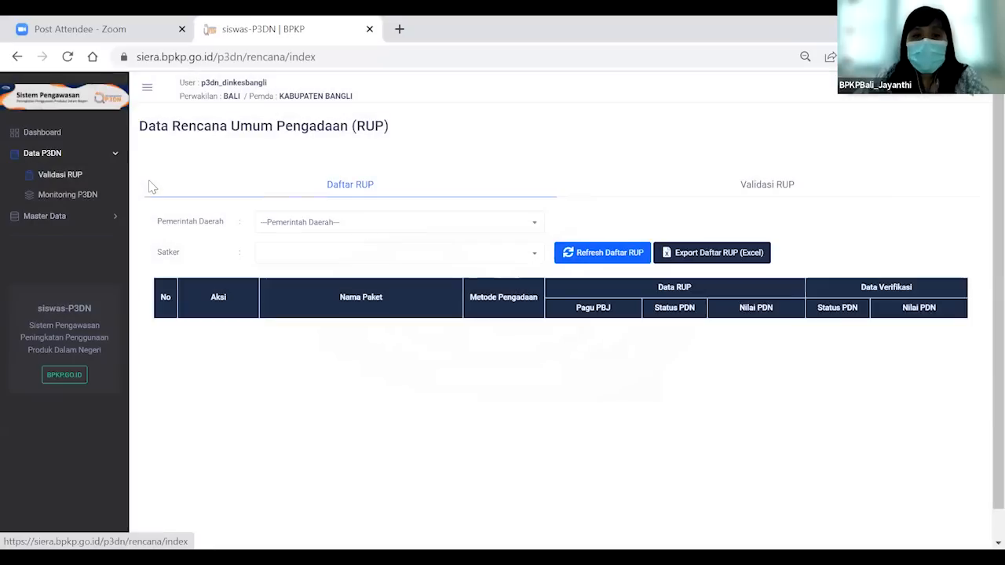
pyautogui.click(342, 223)
pyautogui.click(343, 281)
pyautogui.click(352, 253)
pyautogui.click(343, 312)
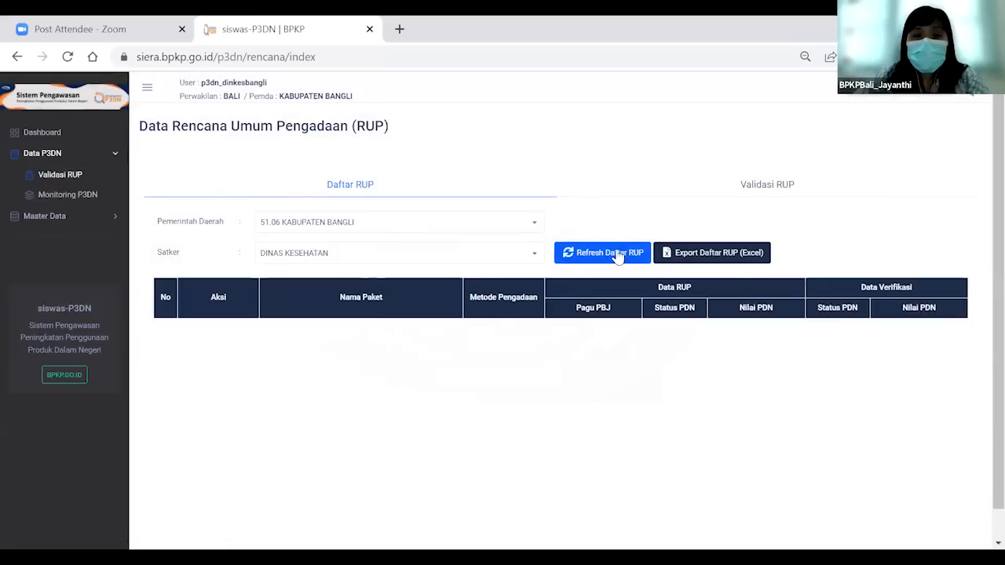
pyautogui.click(617, 257)
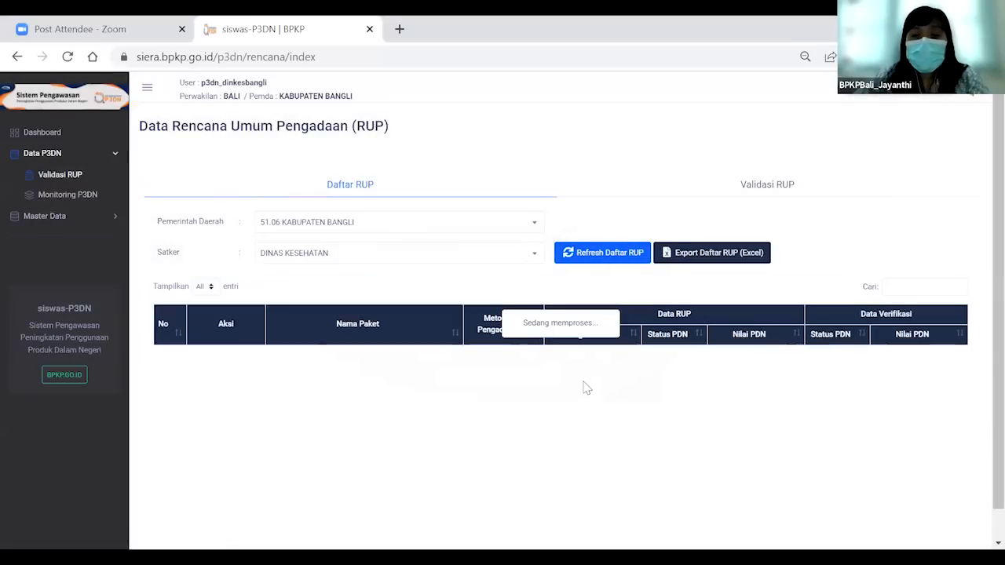